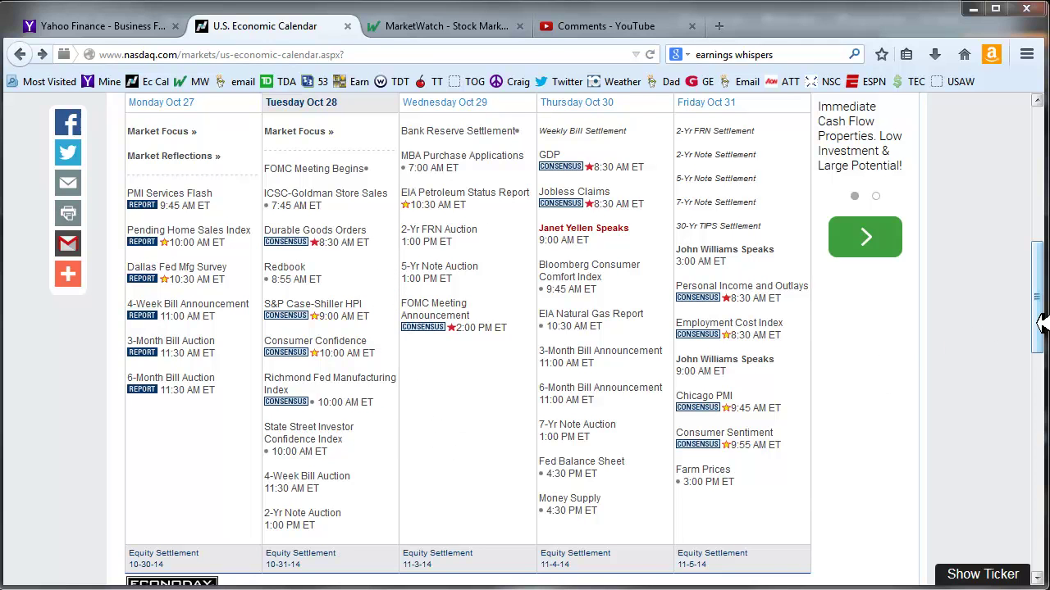
Scroll the Nasdaq economic calendar to the Oct 27–31 releases, including FOMC, GDP and Consumer Confidence
mouse_move(1038, 328)
left_mouse_down()
mouse_move(1042, 339)
mouse_move(1046, 326)
left_mouse_up()
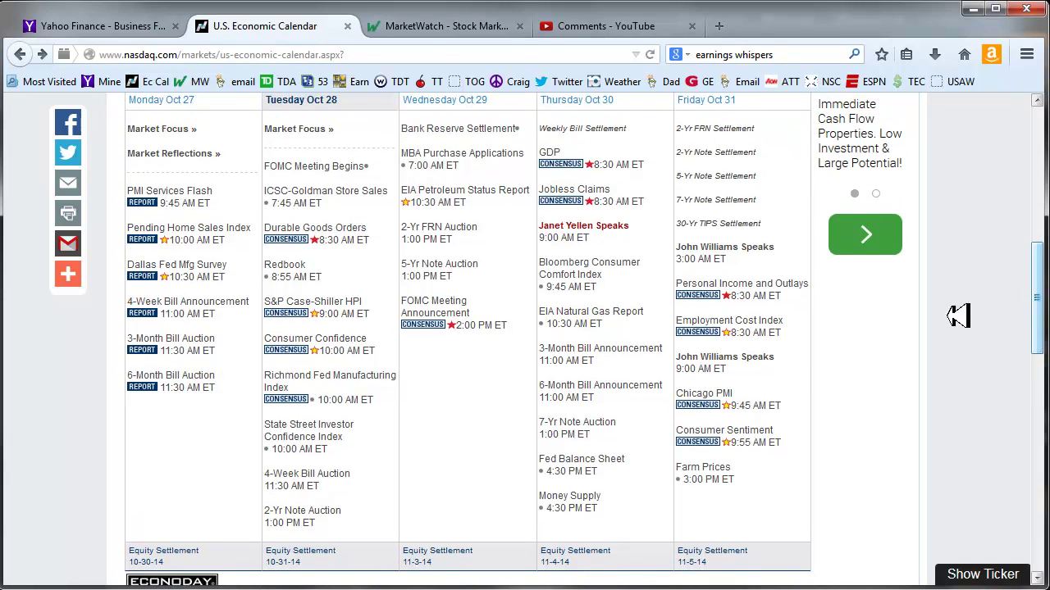
On MarketWatch, check the Asian then European index tables before switching to thinkorswim
left_click(438, 25)
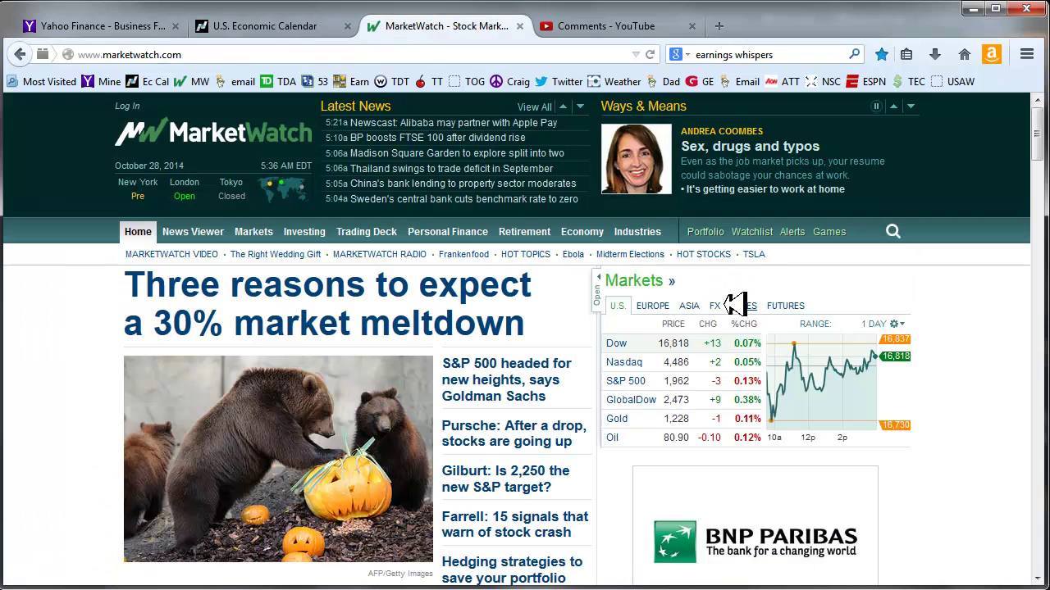
left_click(693, 306)
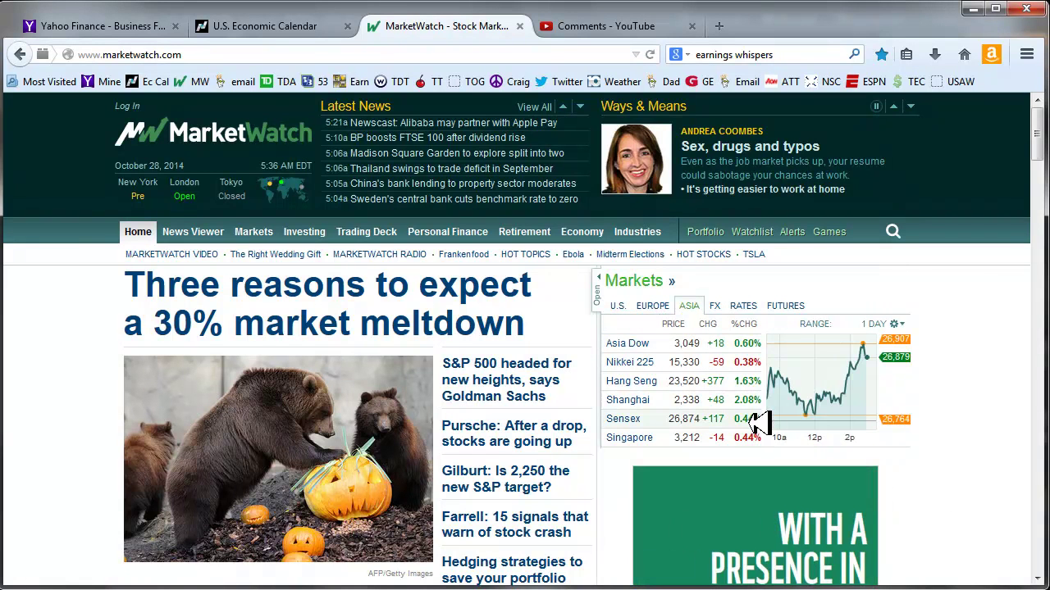
left_click(660, 306)
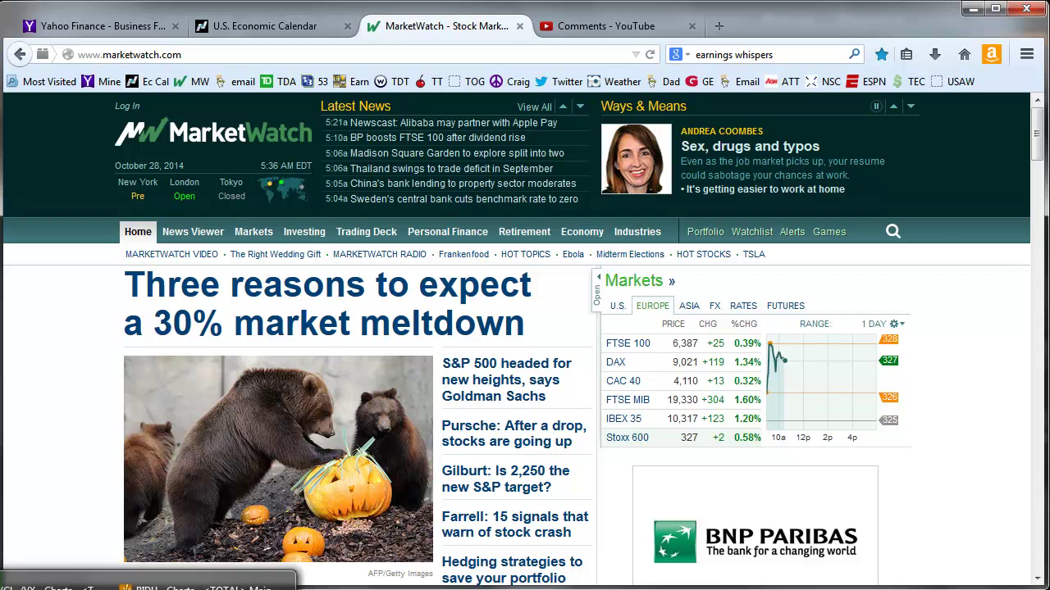
left_click(721, 583)
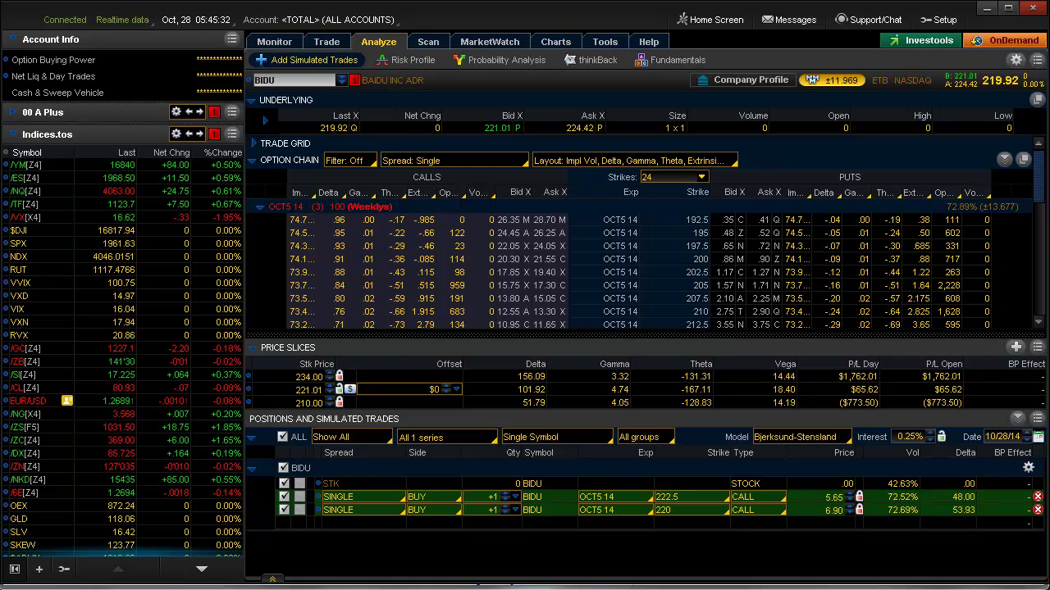
Bring up the /ES, /GC, /CL and /VX charts, scrolling /ES and /VX to the latest bars
left_click(31, 584)
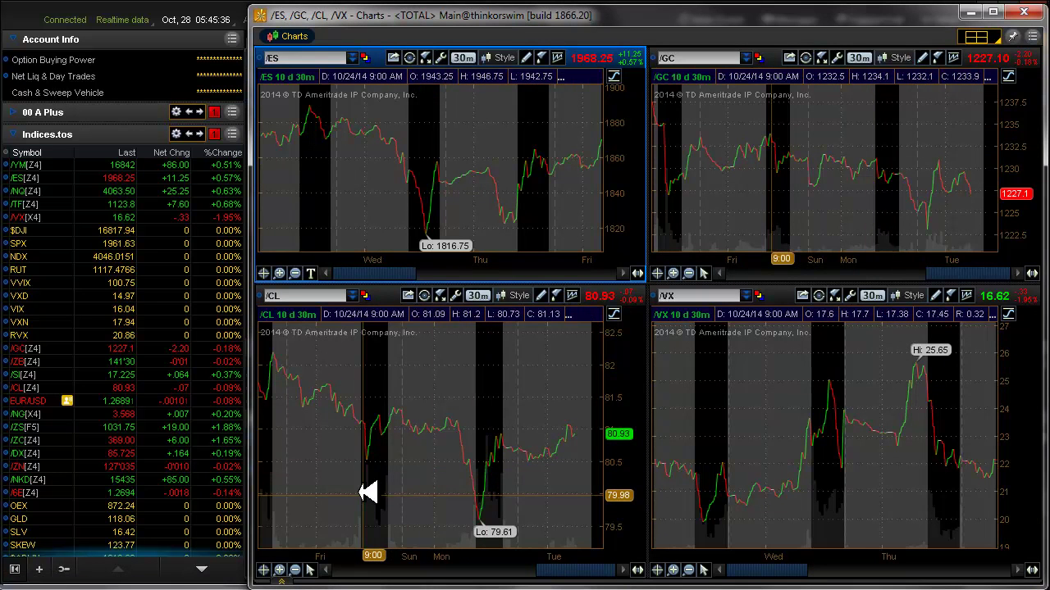
left_click_drag(403, 273, 629, 273)
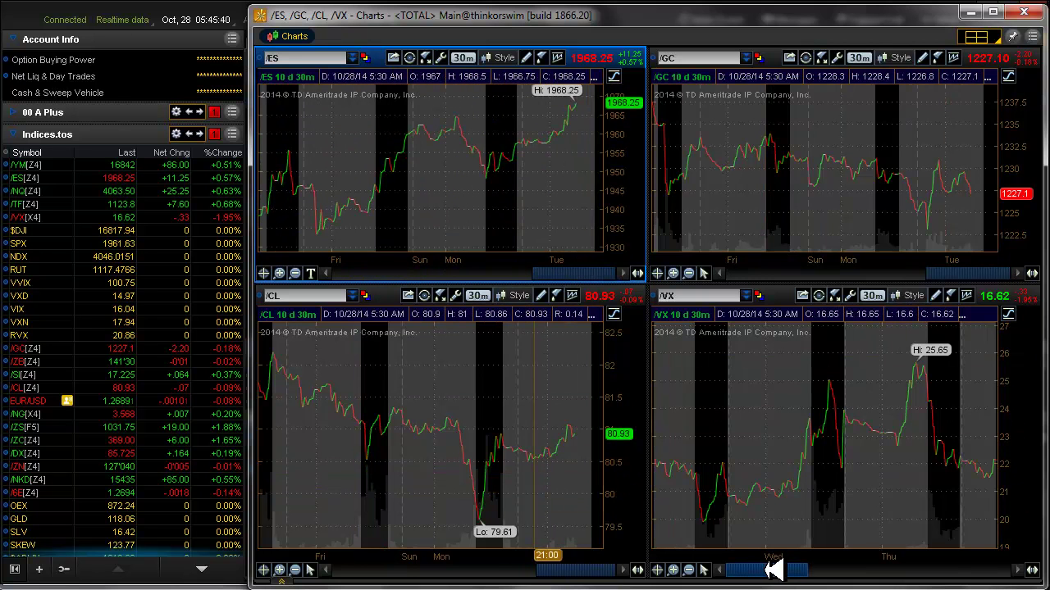
left_click_drag(763, 570, 1008, 569)
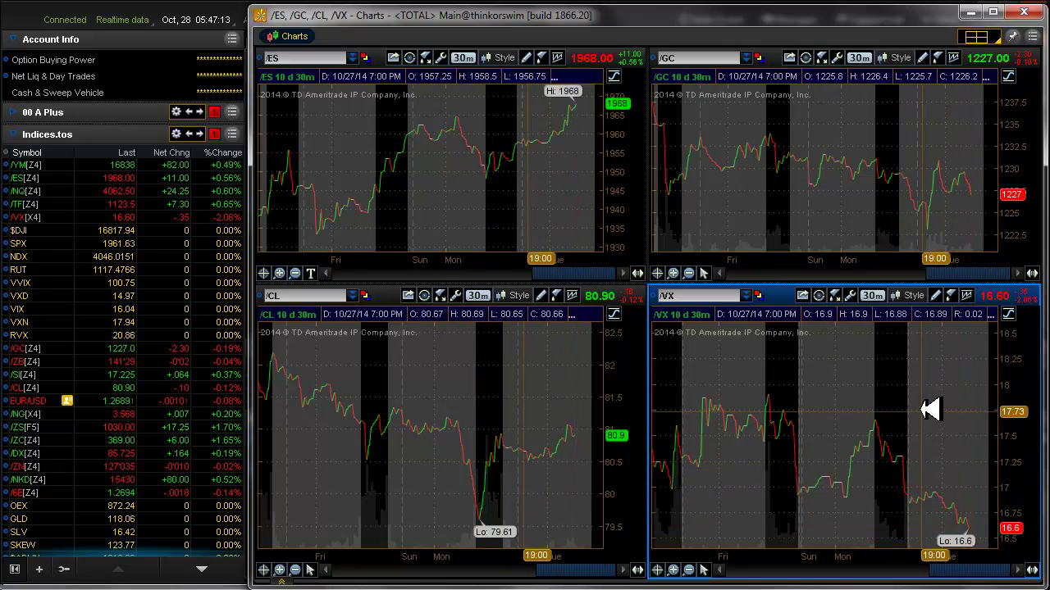
Expand the 00 A Plus watchlist and open the October 2014 MarketWatch earnings calendar
left_click(36, 10)
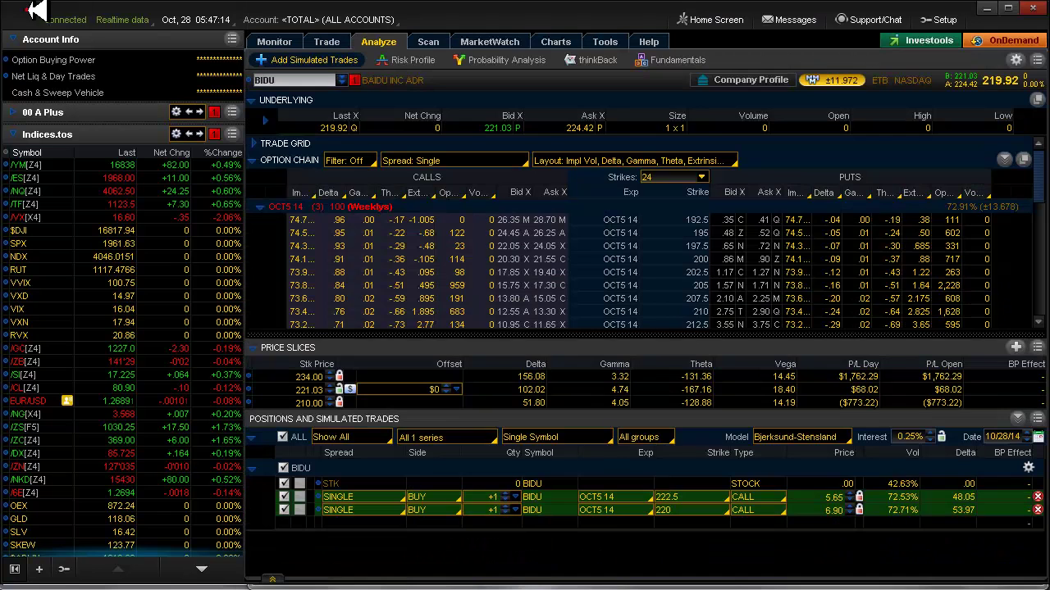
left_click(19, 112)
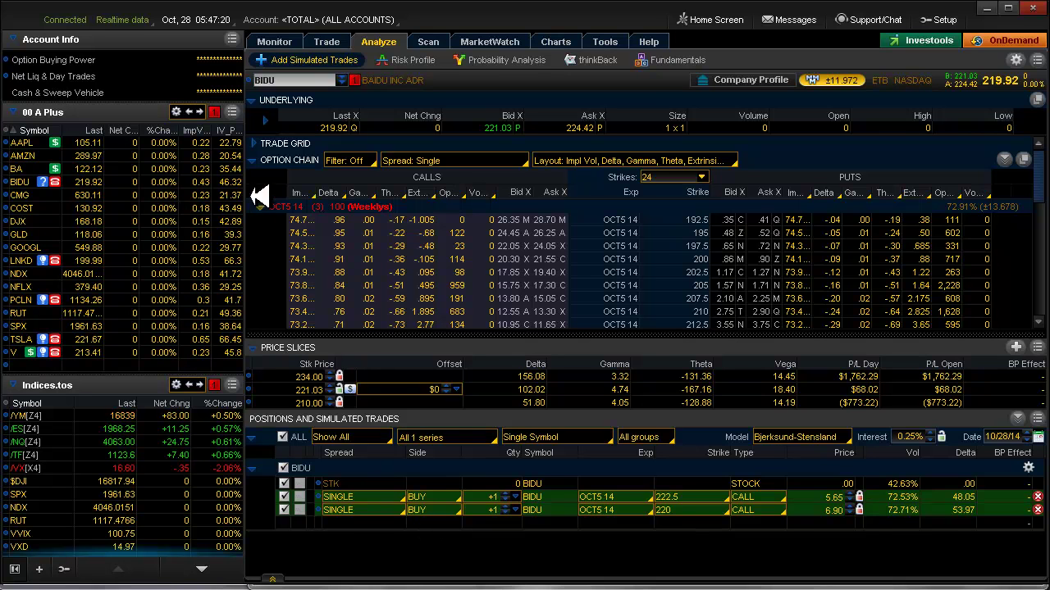
left_click(275, 42)
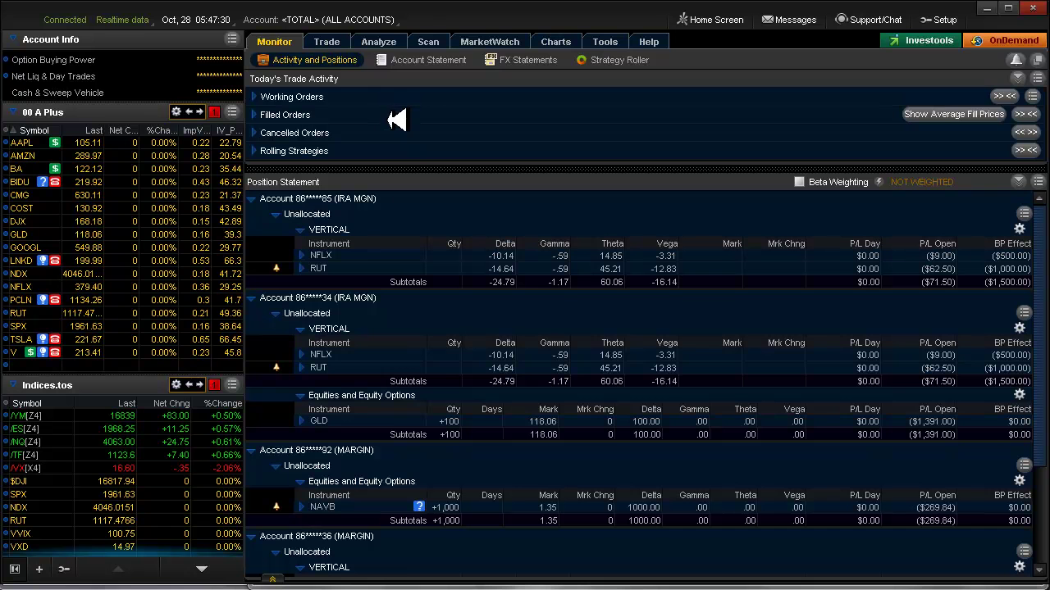
left_click(477, 42)
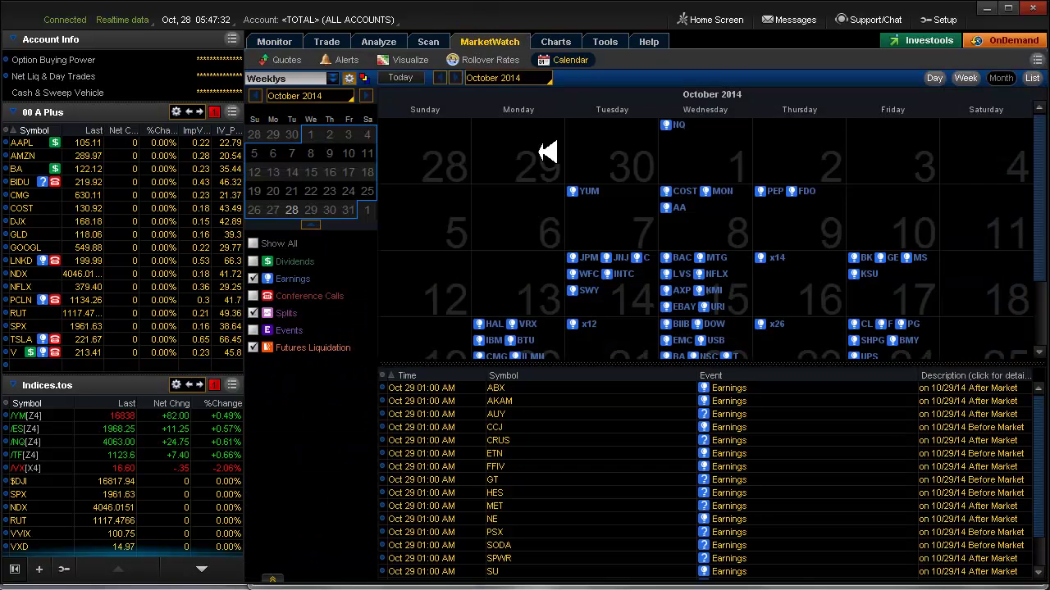
Review the Oct 20 and Oct 27 earnings listings in an enlarged calendar, then open BIDU charts
left_click(607, 340)
left_click(513, 335)
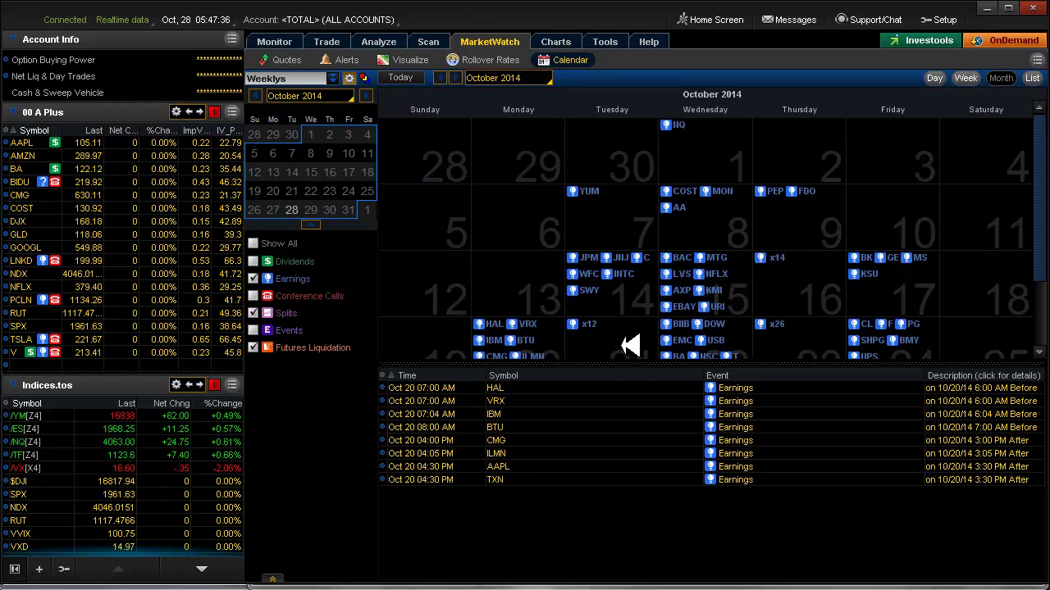
left_click_drag(634, 358, 623, 435)
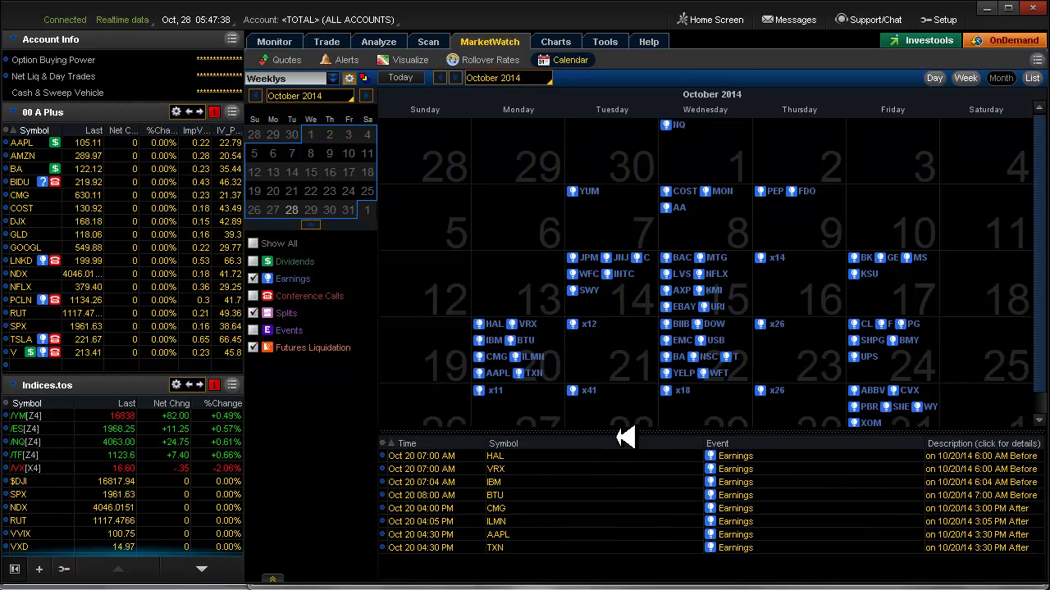
left_click(529, 402)
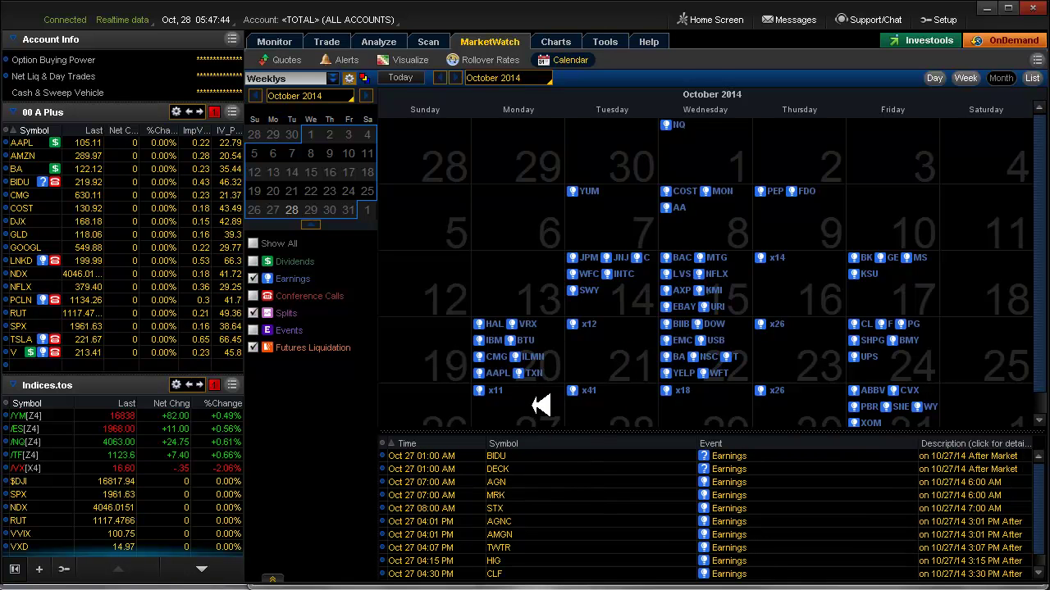
left_click_drag(563, 429, 569, 484)
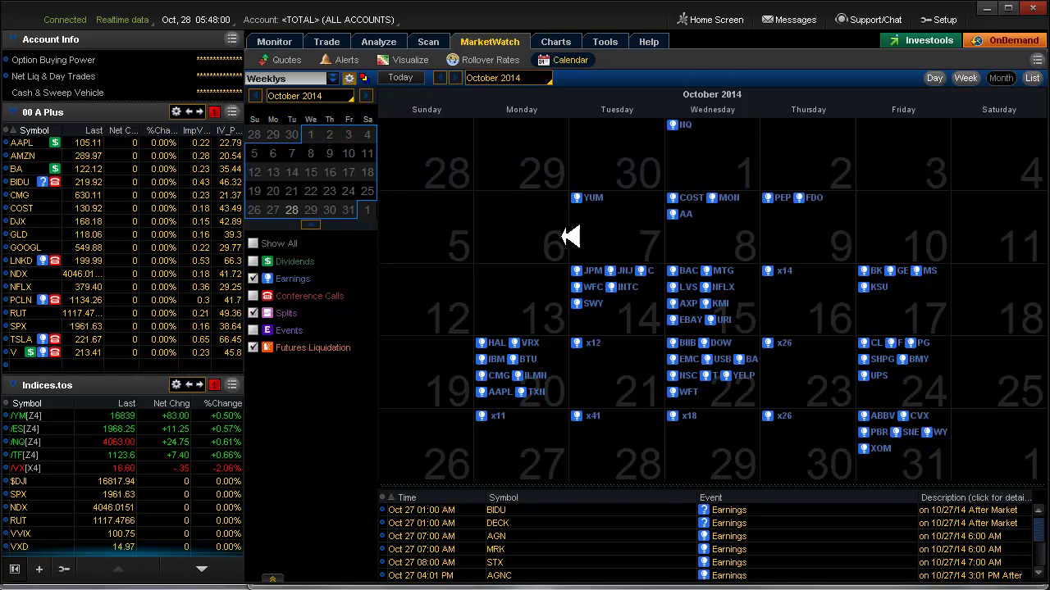
left_click(555, 41)
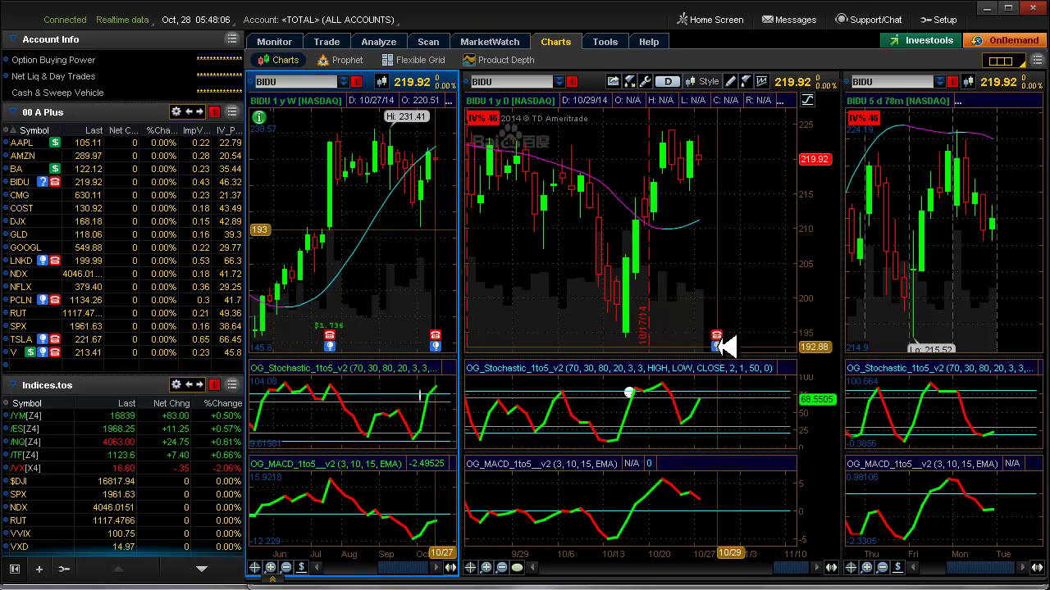
In the detached BIDU chart, view 10 days of 30-minute bars, then return to 1-year daily
mouse_move(719, 347)
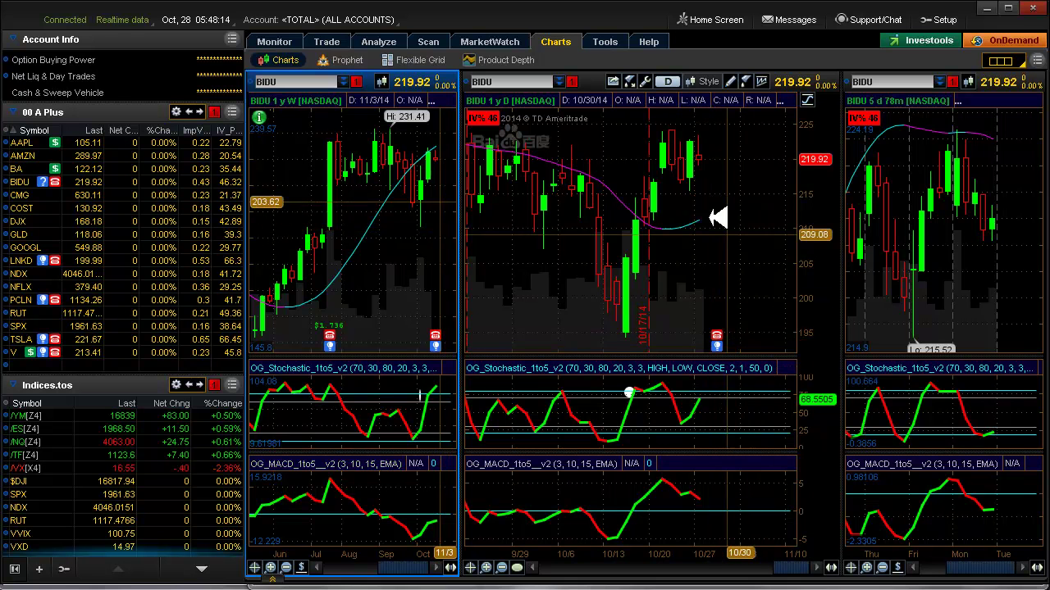
key("alt+Tab")
key("alt+Tab")
key("alt+Tab")
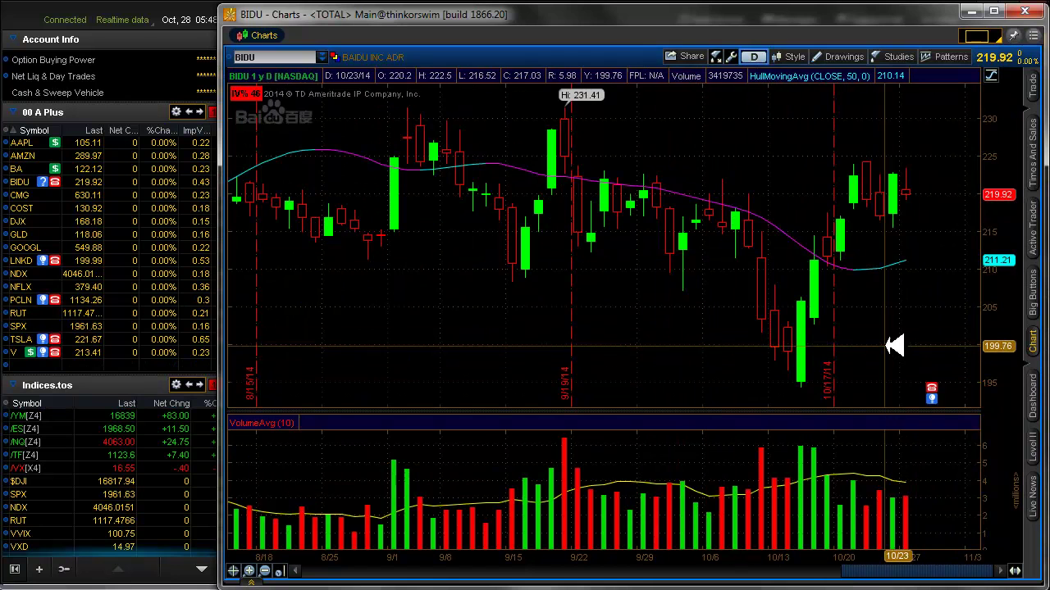
left_click(756, 56)
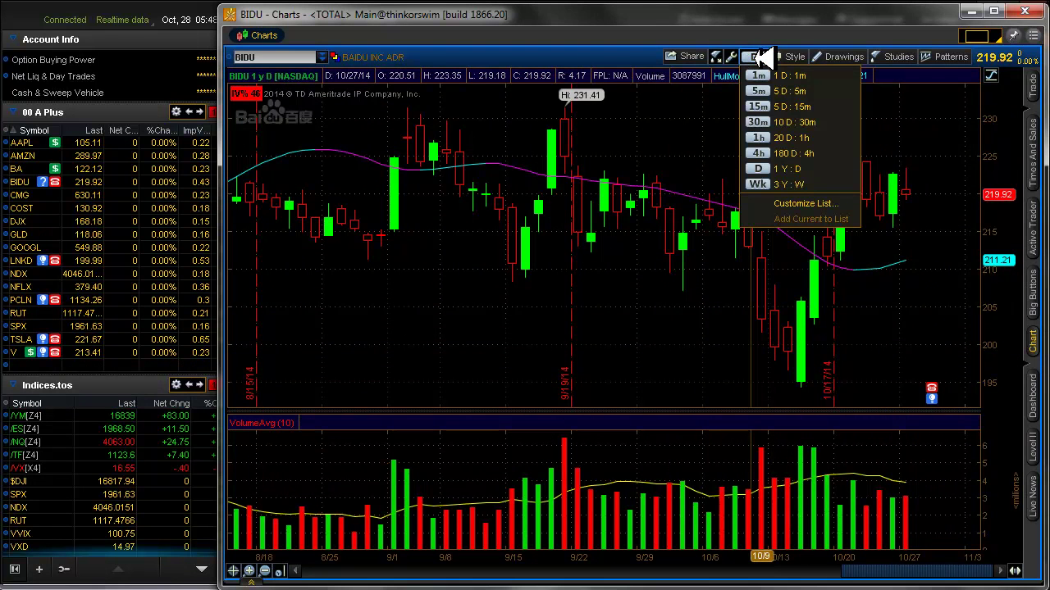
left_click(761, 121)
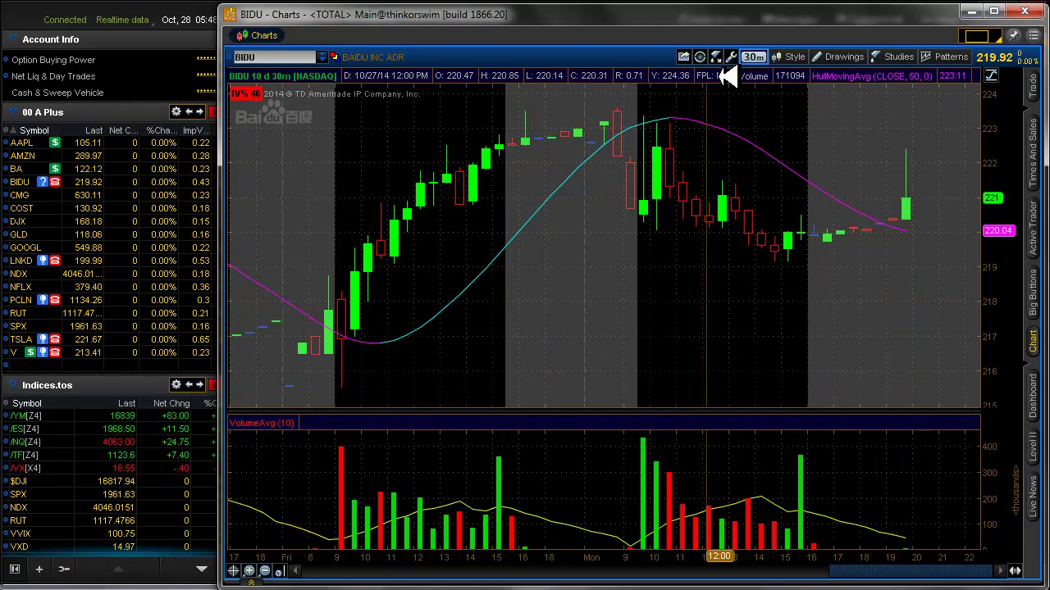
left_click(753, 56)
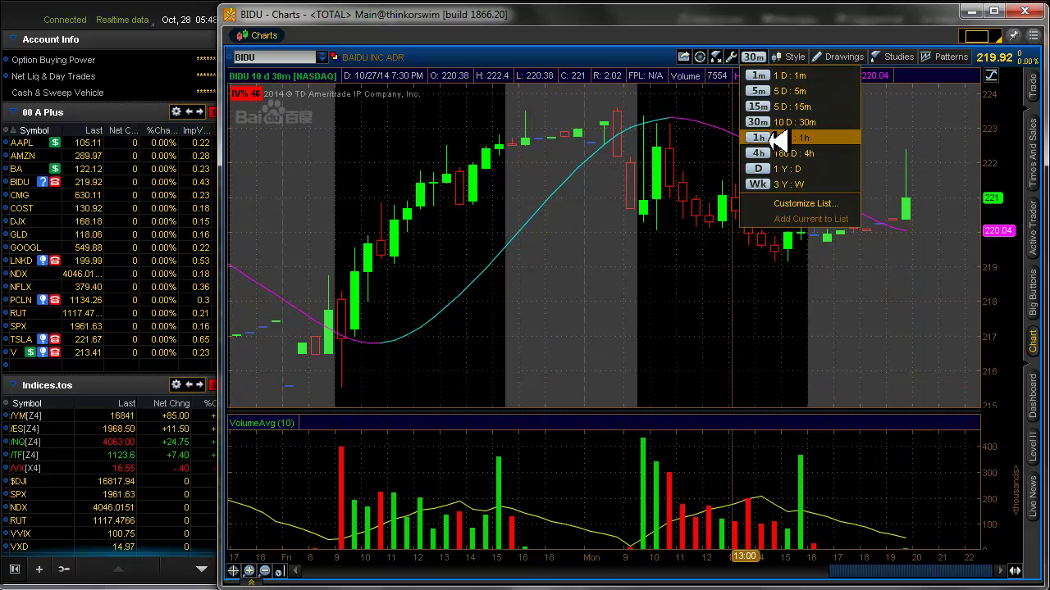
left_click(785, 169)
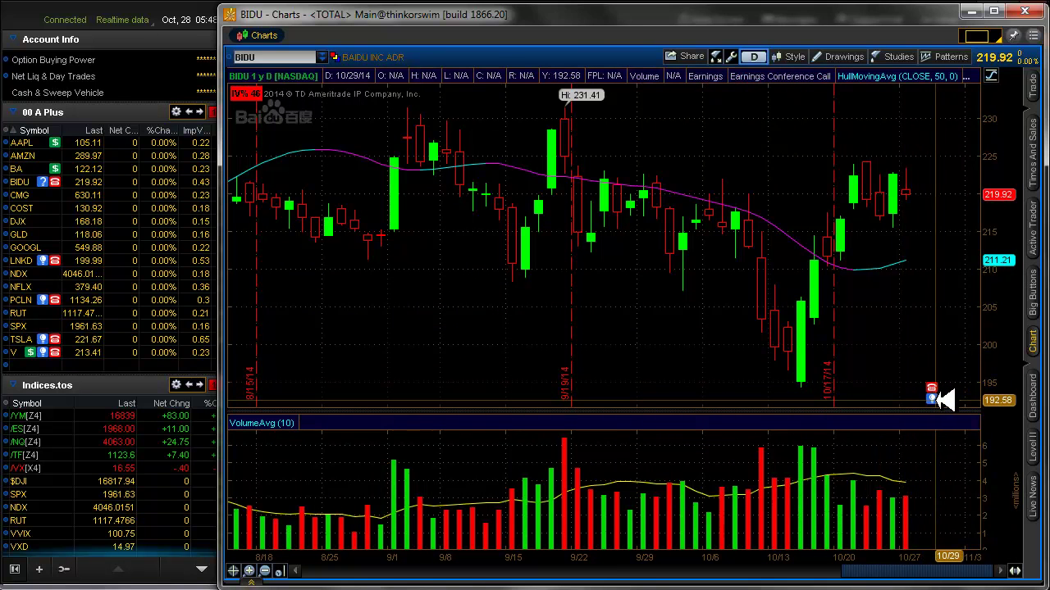
Widen the watchlist panels beside the chart and bring the main window's chart grid forward
mouse_move(937, 399)
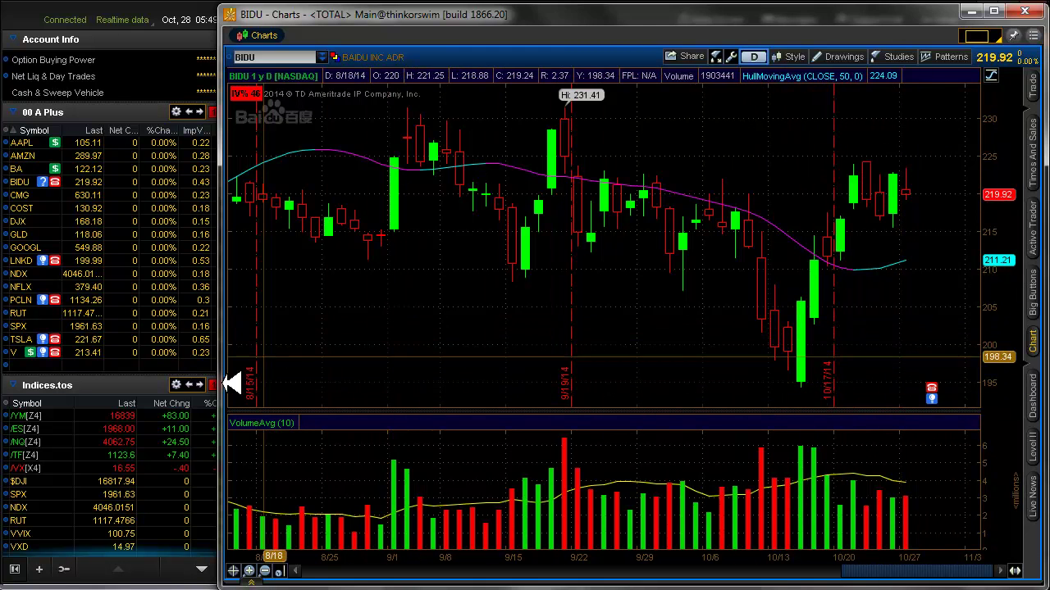
left_click_drag(231, 383, 258, 383)
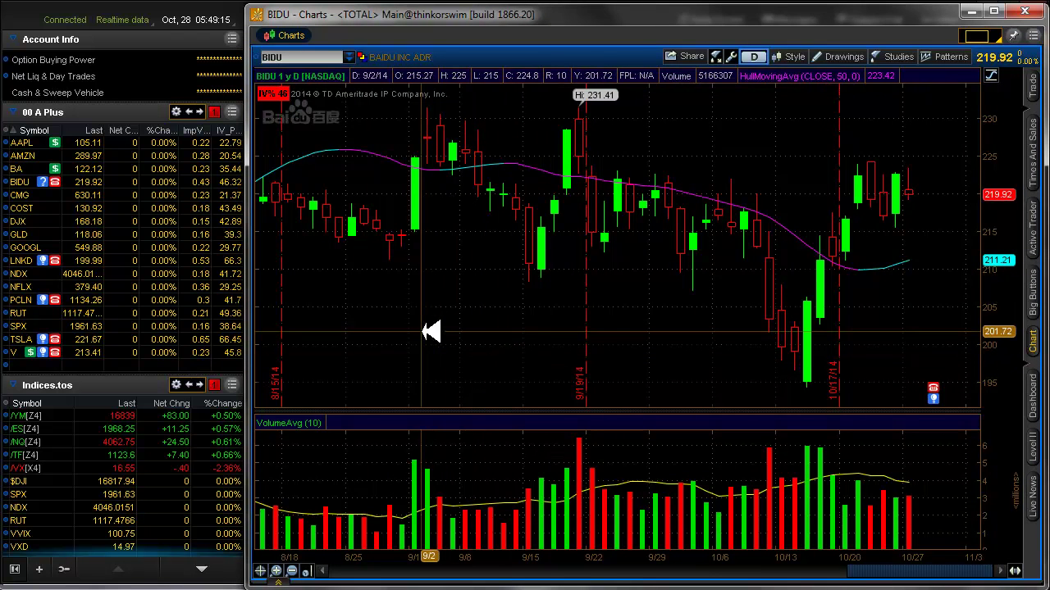
left_click(25, 15)
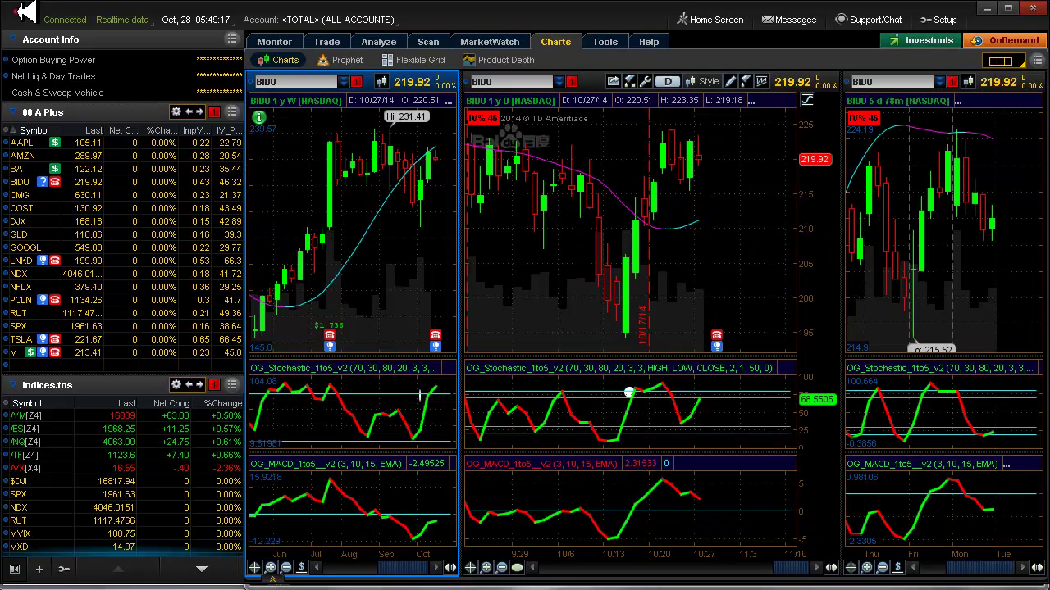
Scroll the October earnings calendar down to TWTR, then return to the detached BIDU chart
left_click(492, 40)
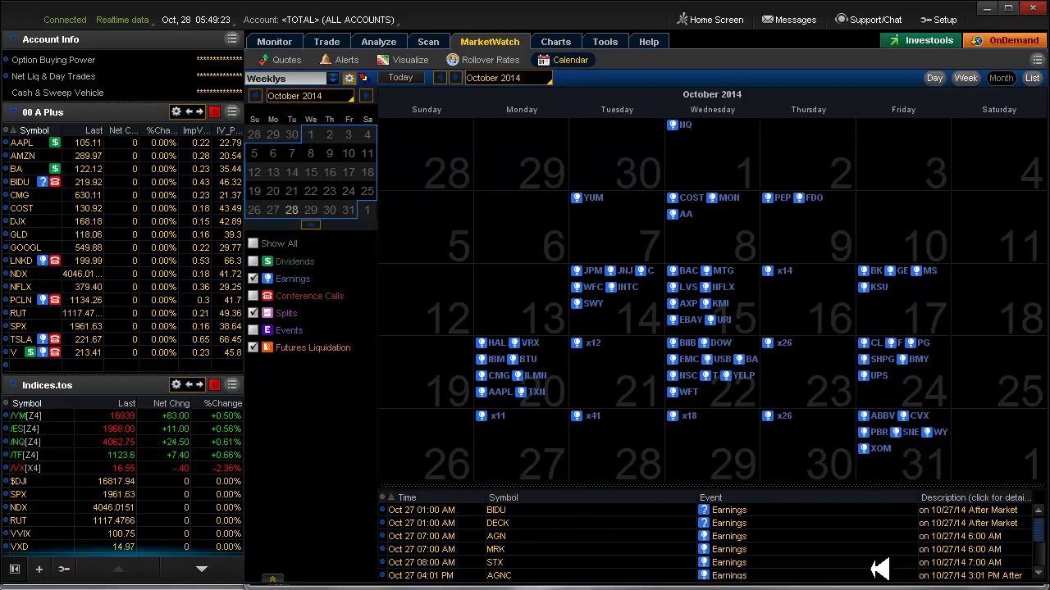
left_click_drag(1041, 526, 1043, 545)
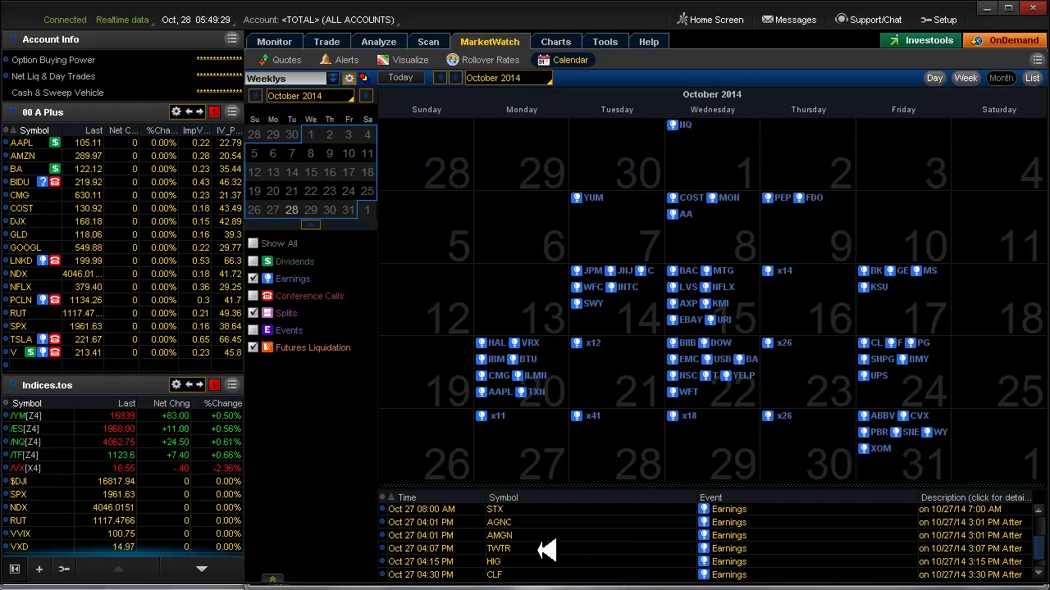
key("alt+Tab")
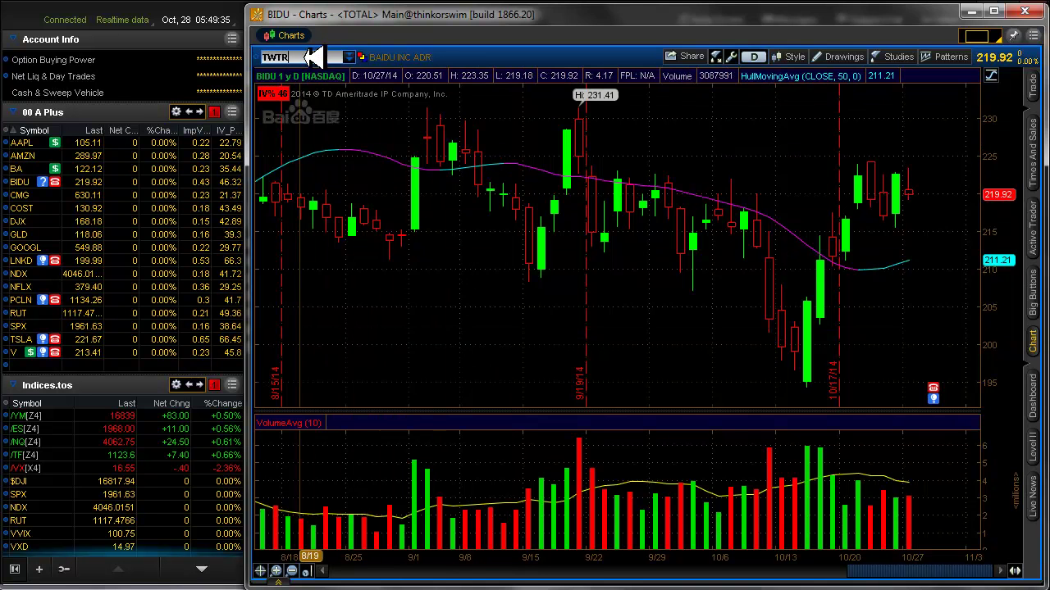
Load TWTR in the detached chart, view 10 days of 30-minute bars, then return to 1-year daily
left_click(312, 57)
type("TWTR")
key("Return")
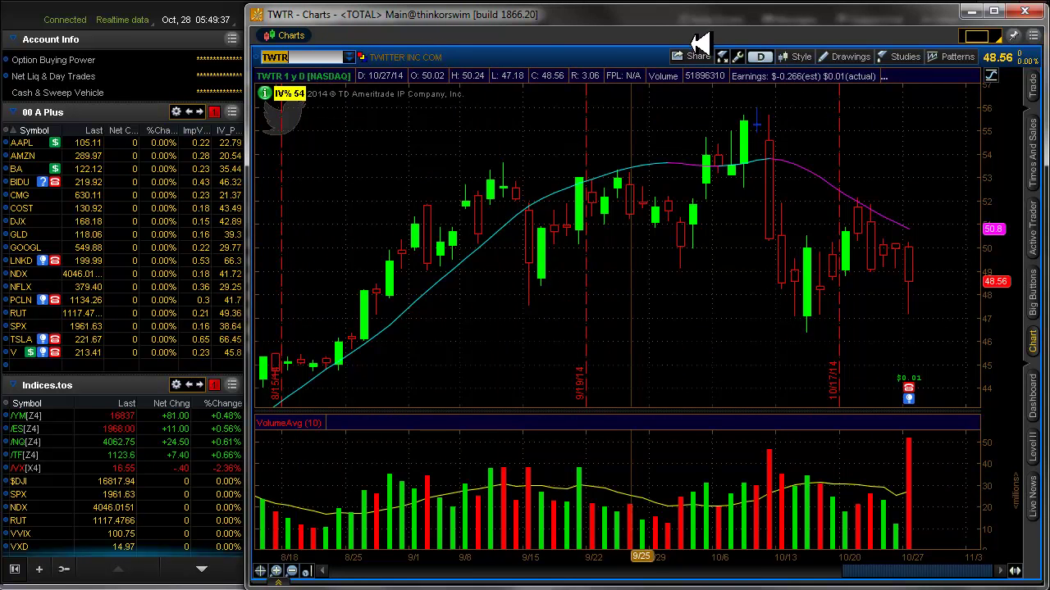
left_click(761, 56)
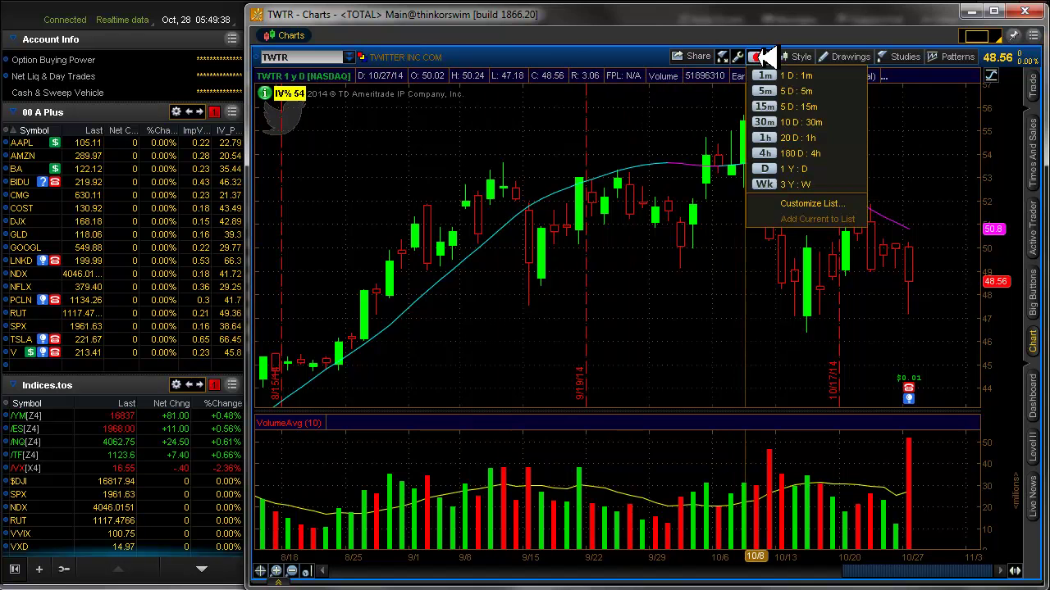
left_click(774, 122)
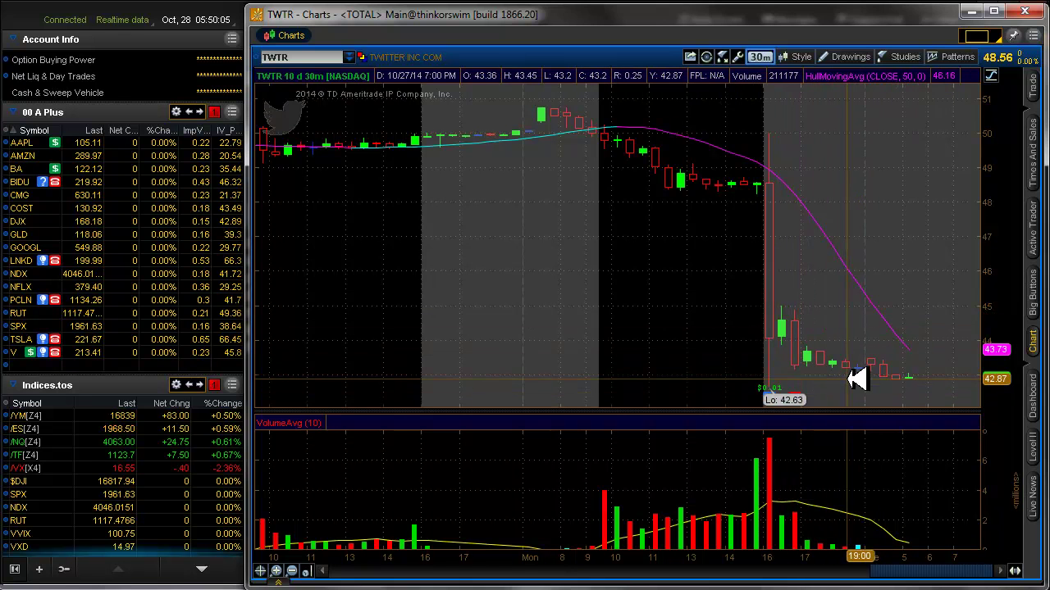
left_click(769, 55)
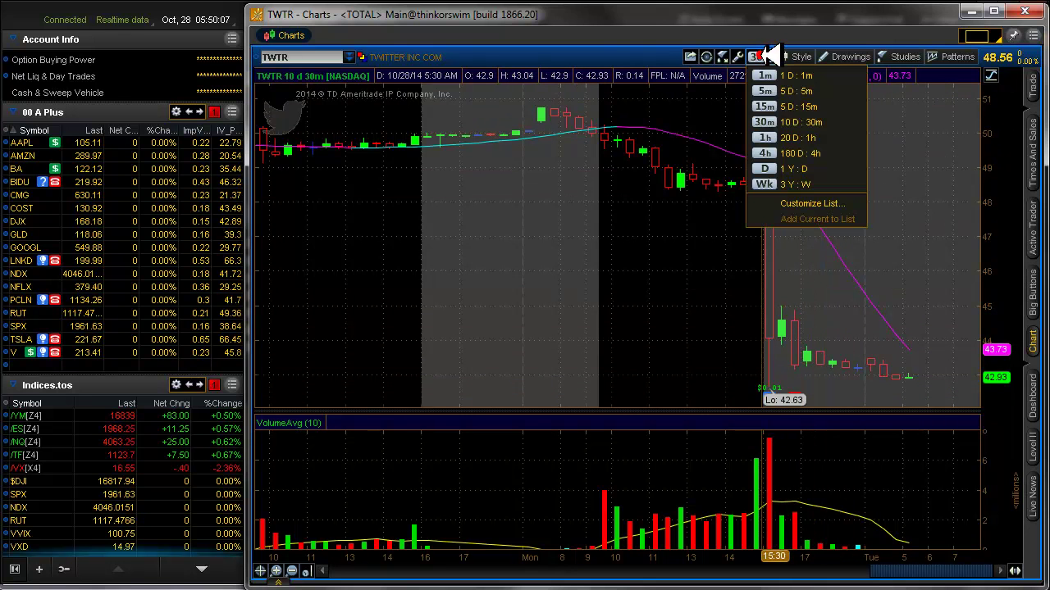
left_click(775, 170)
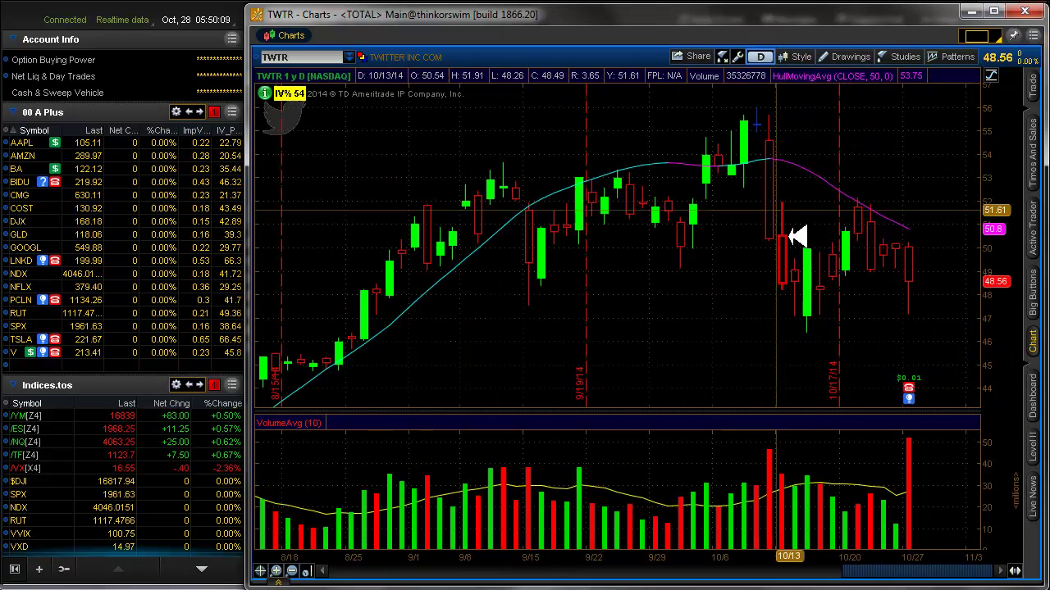
mouse_move(911, 389)
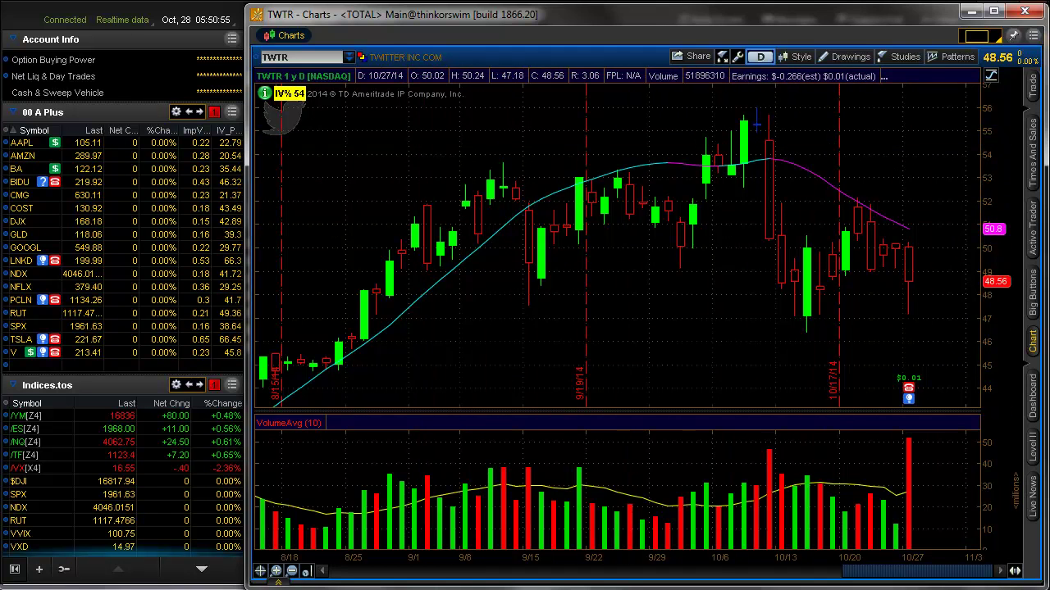
Read the TWTR Live News stories on Amazon stocks, Twitpic's 800 million images and weak user growth
left_click(1035, 490)
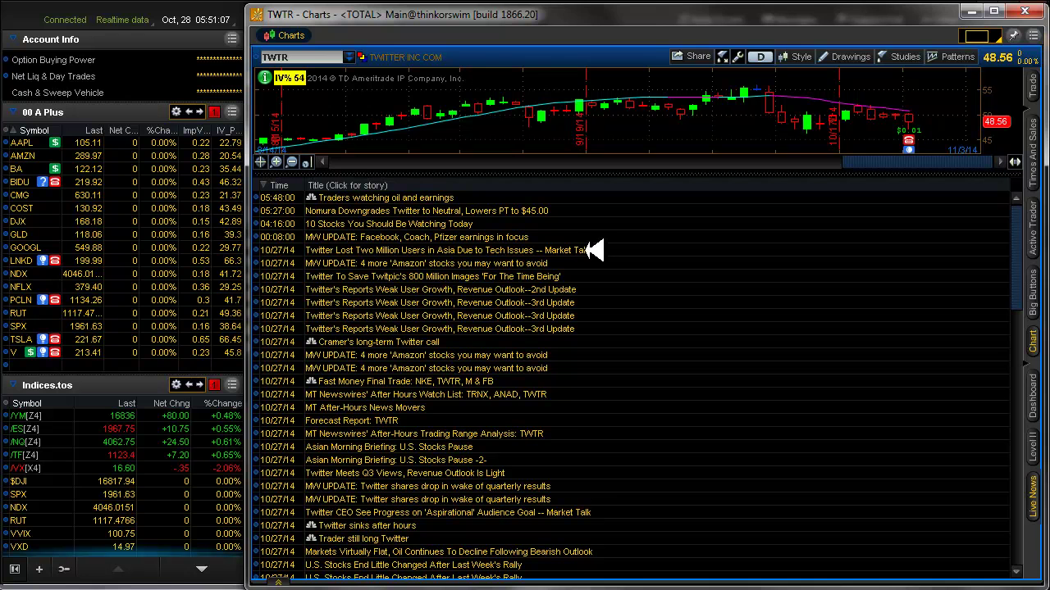
left_click(551, 263)
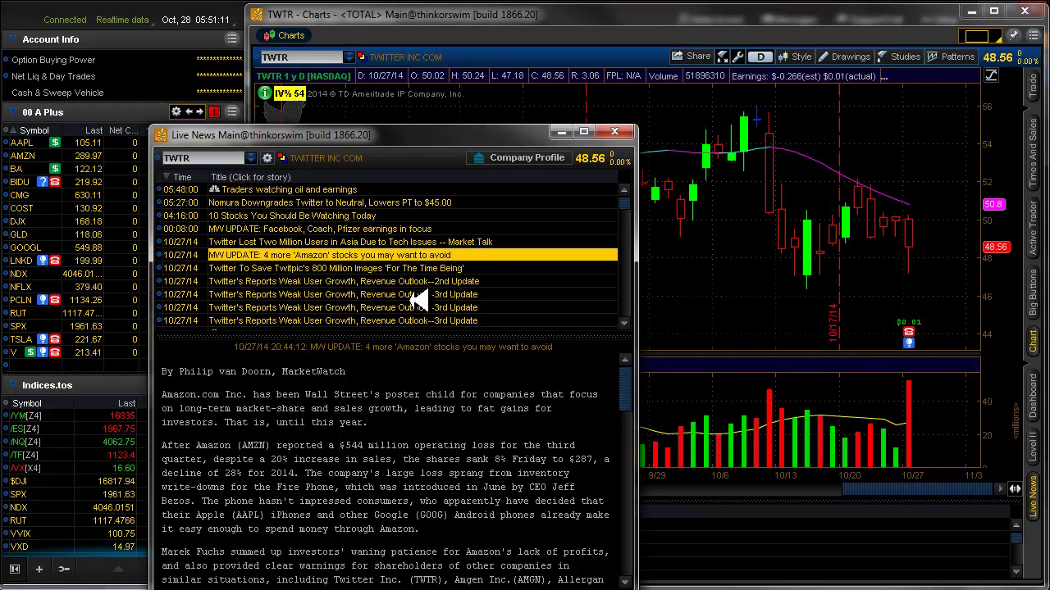
left_click(432, 268)
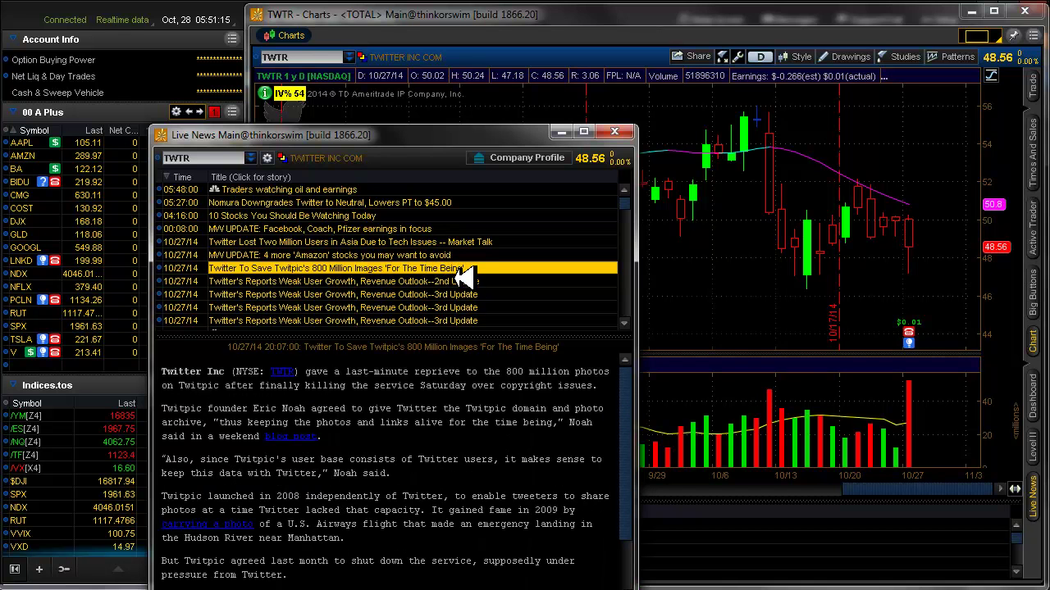
left_click(457, 280)
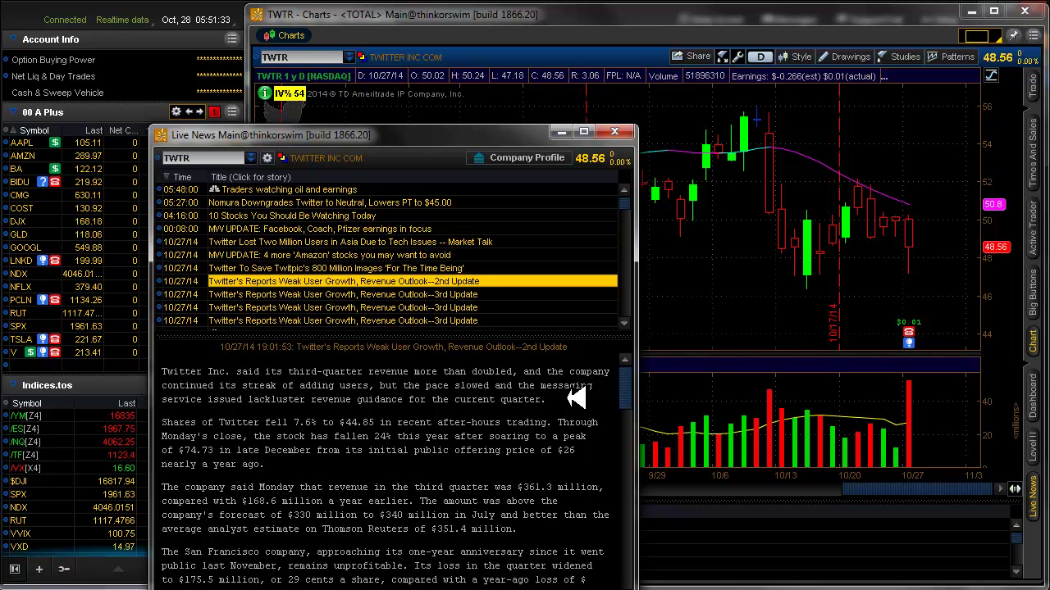
left_click(621, 134)
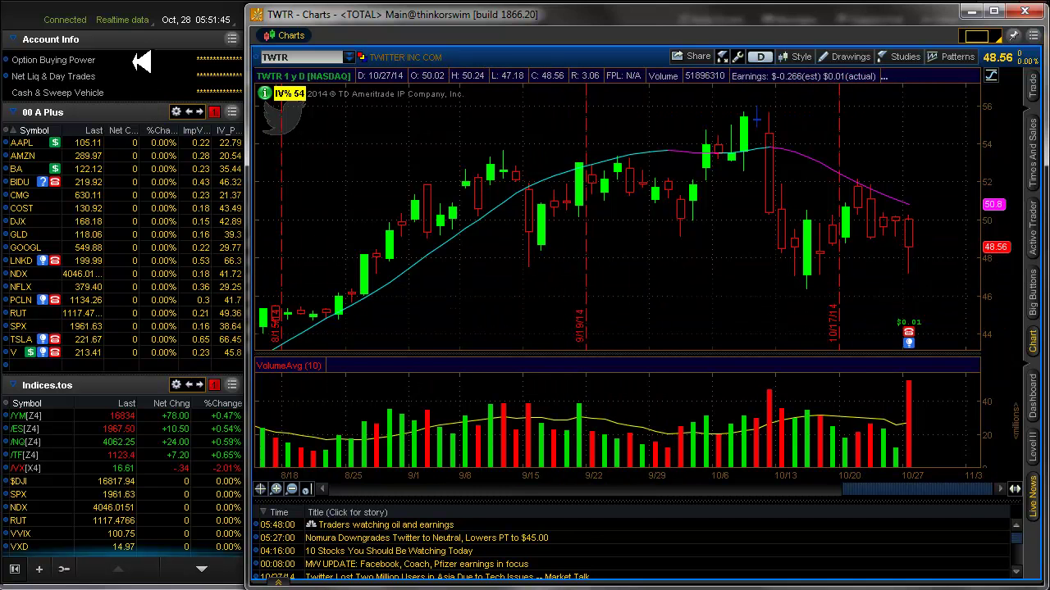
Return to the main window and show the Monitor tab's Activity and Positions page
left_click(37, 20)
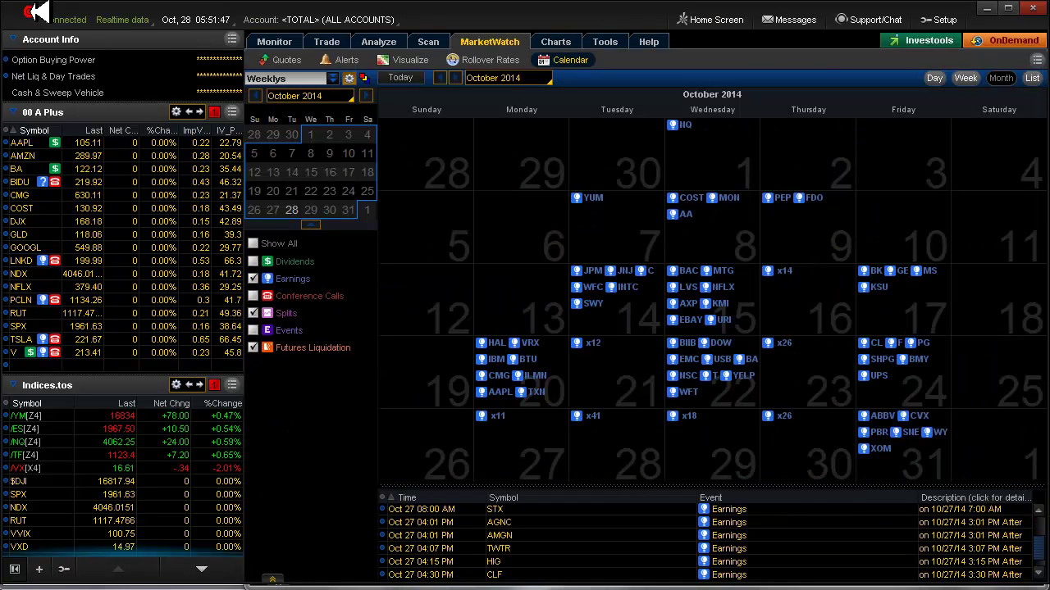
left_click(288, 41)
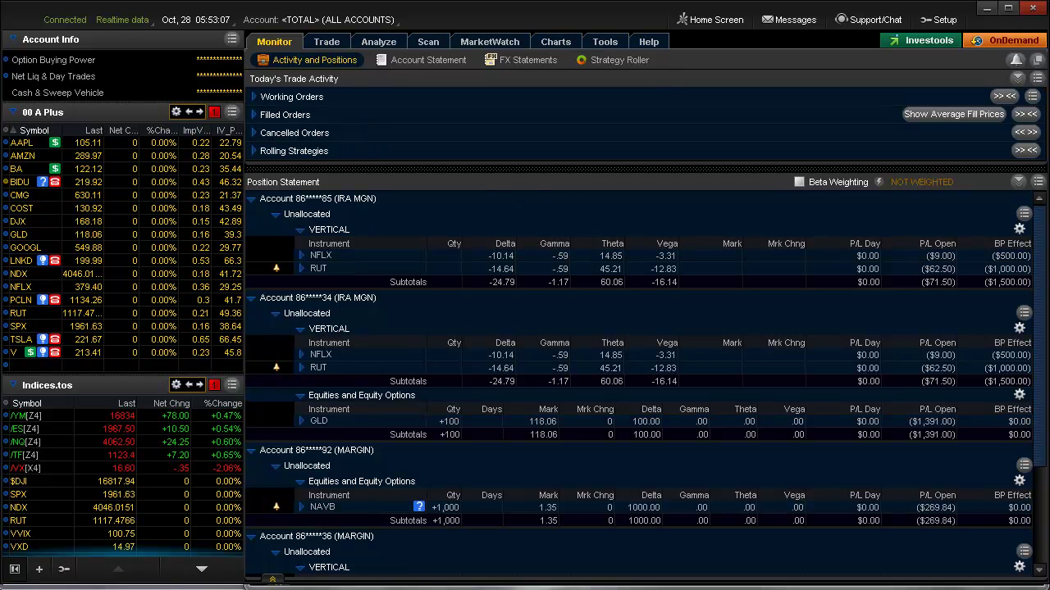
Chart AAPL in the three-chart grid, enlarge its daily stochastic pane, then switch to AMZN
left_click(31, 142)
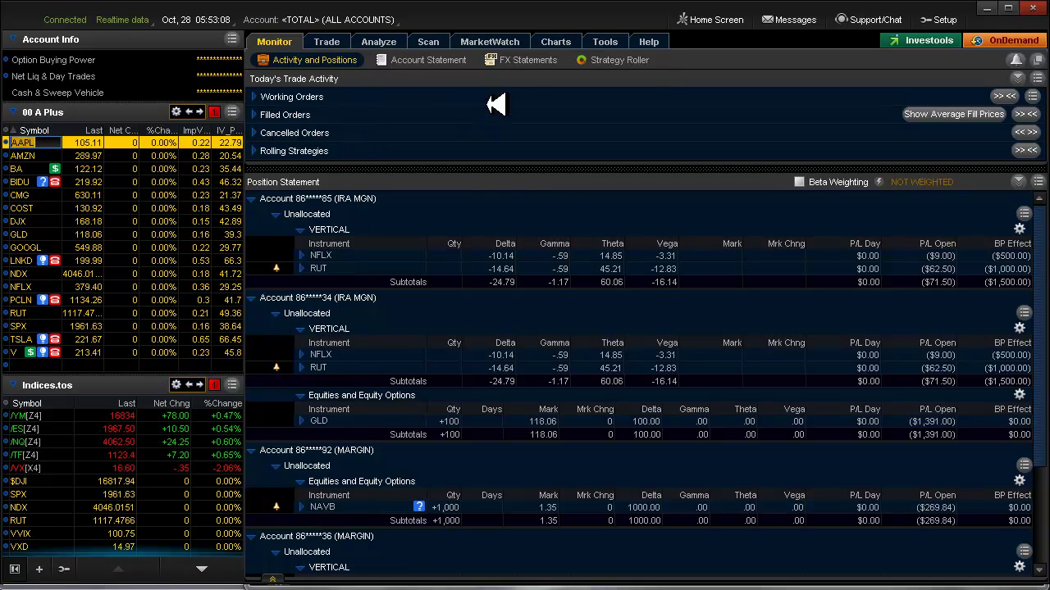
left_click(574, 38)
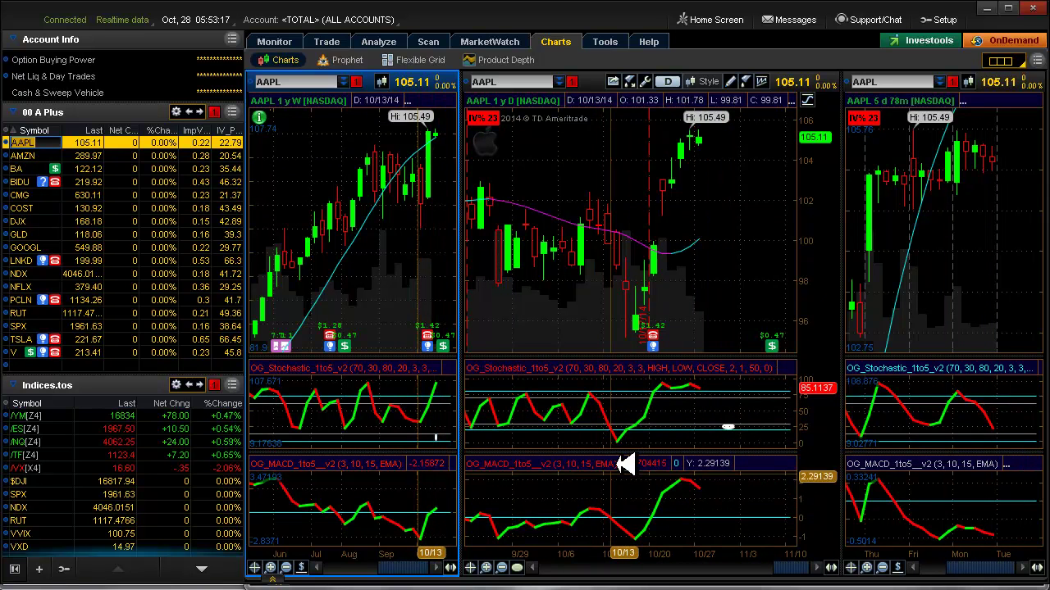
left_click_drag(637, 456, 637, 489)
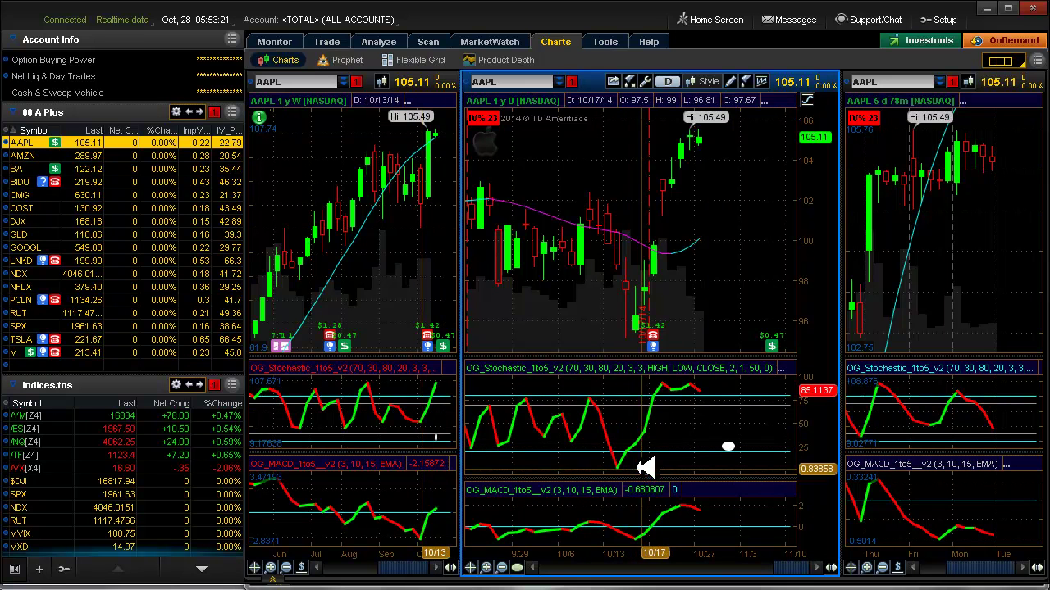
left_click(24, 155)
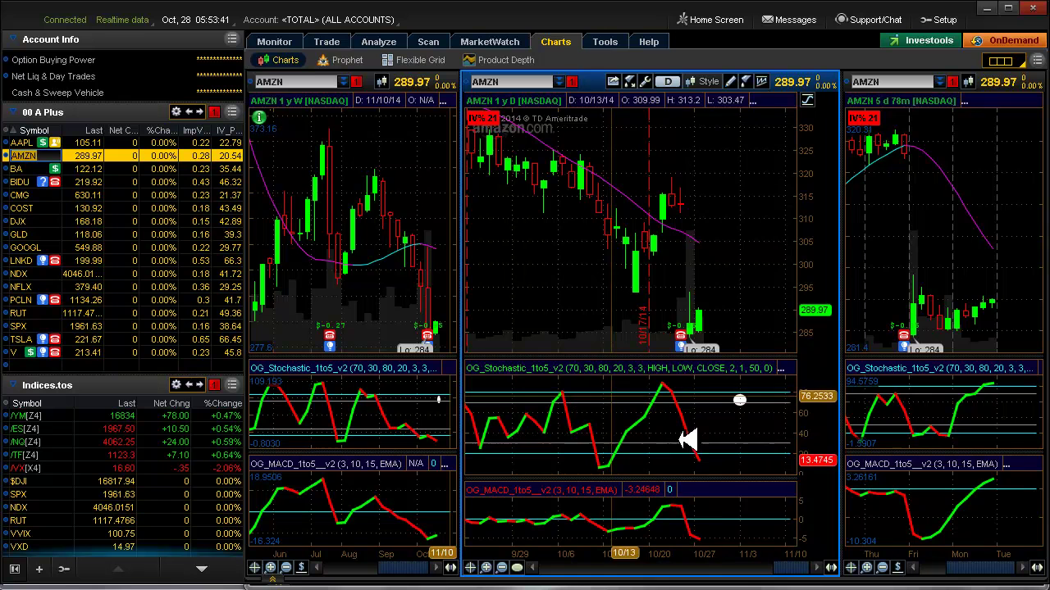
Load BA from the 00 A Plus watchlist into the linked weekly, daily and 5-day charts
left_click(20, 168)
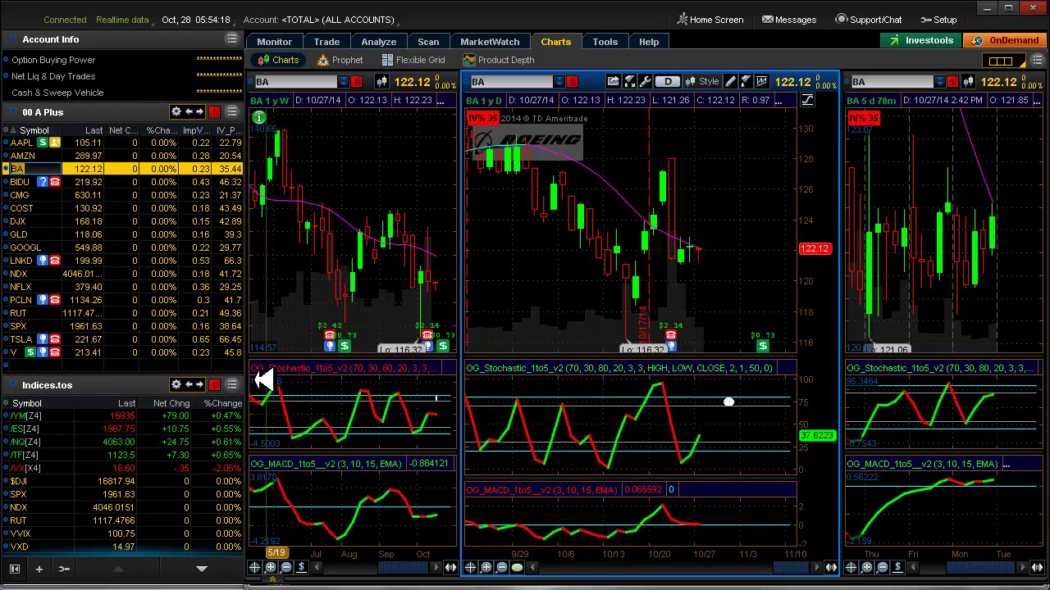
Move down the watchlist and remove all drawings from the CMG charts
key("Down")
key("Down")
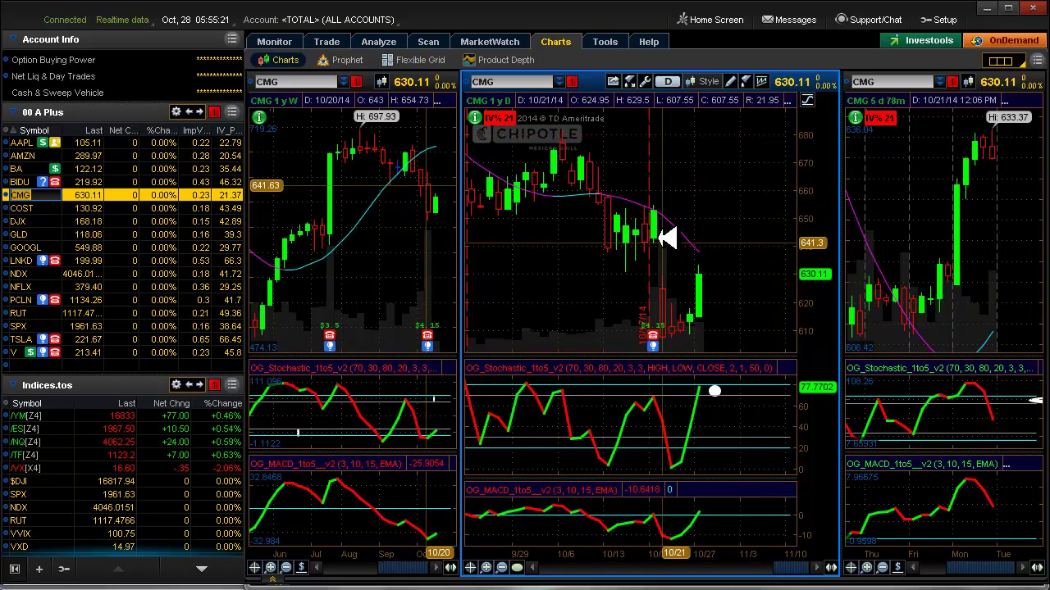
right_click(716, 392)
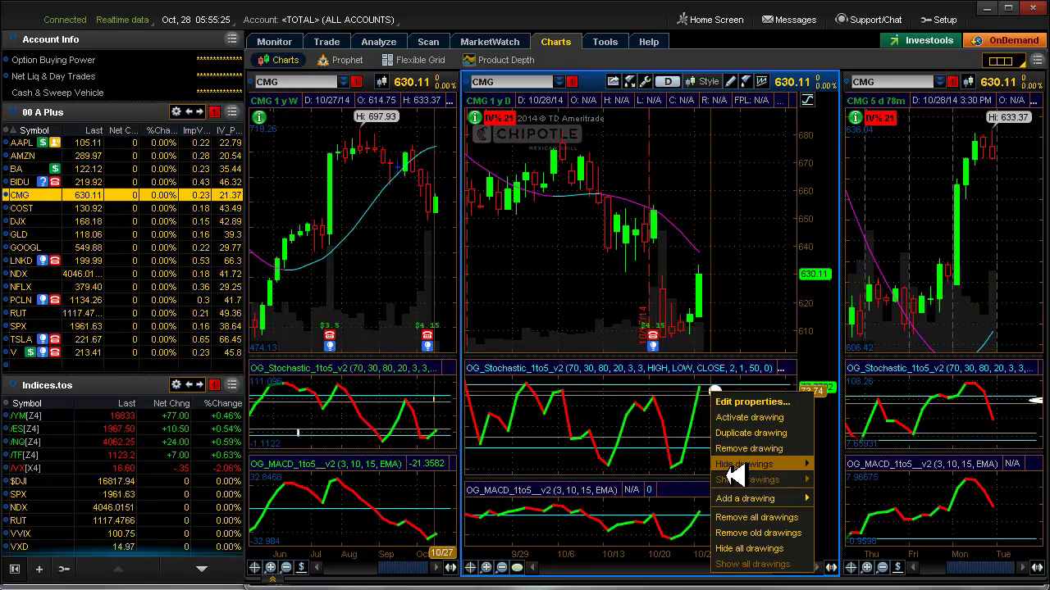
left_click(728, 518)
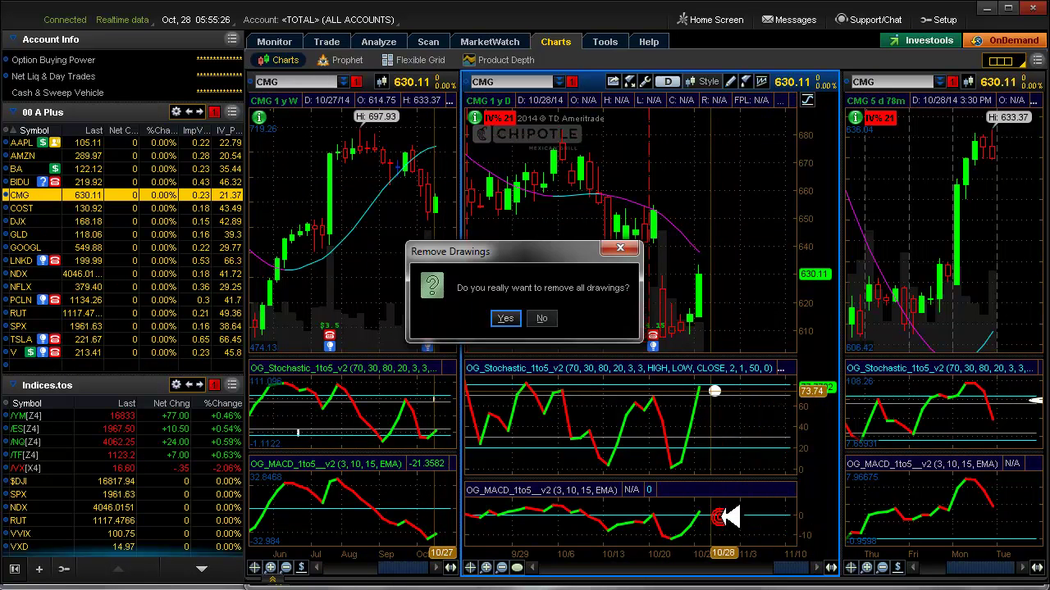
left_click(504, 319)
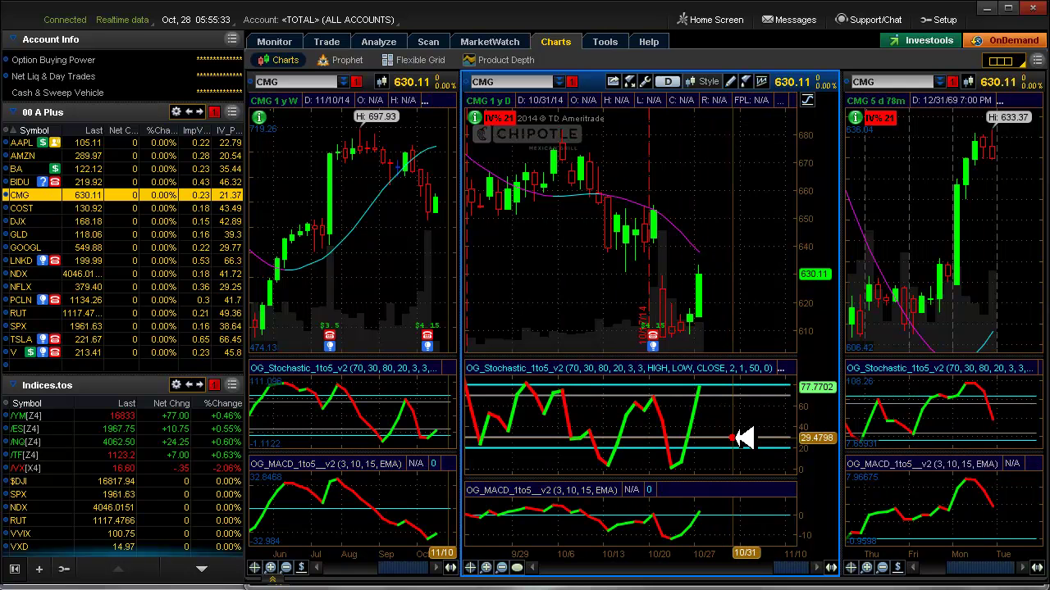
Draw a short marker in the daily stochastic pane, then bring up COST
left_click(733, 438)
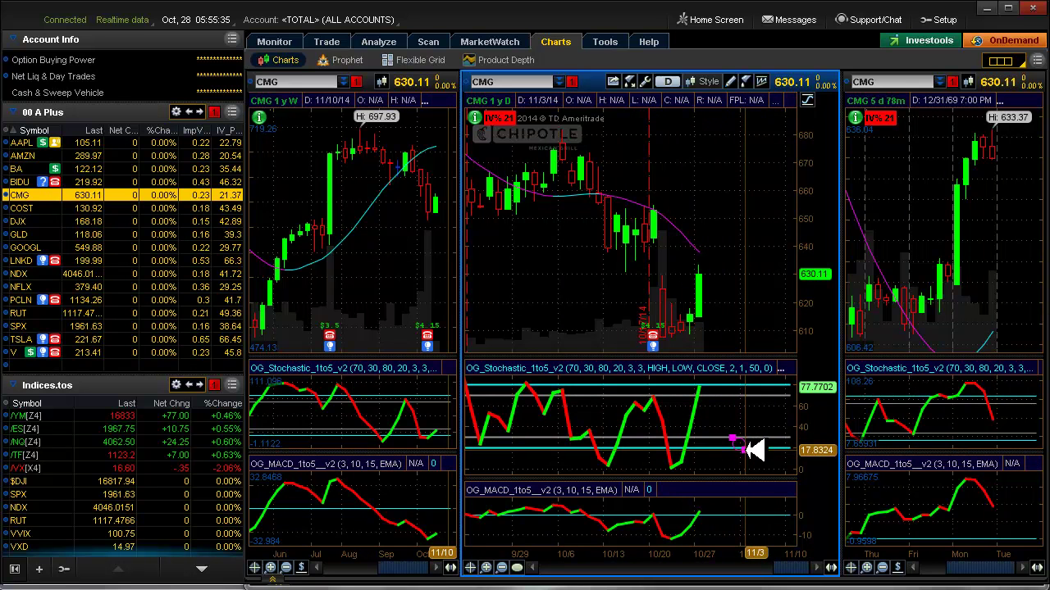
left_click(743, 450)
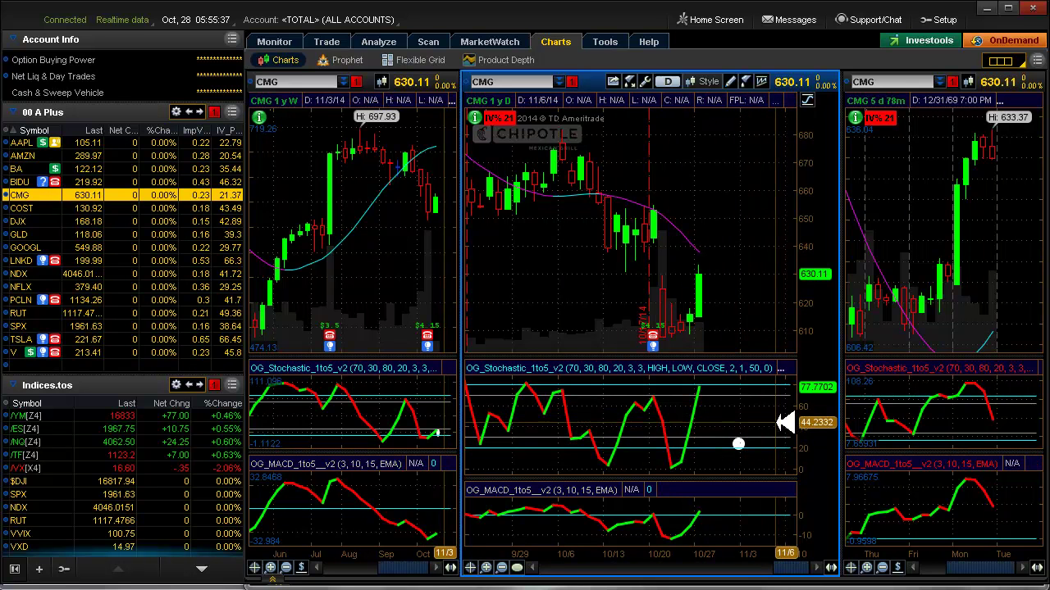
left_click(39, 208)
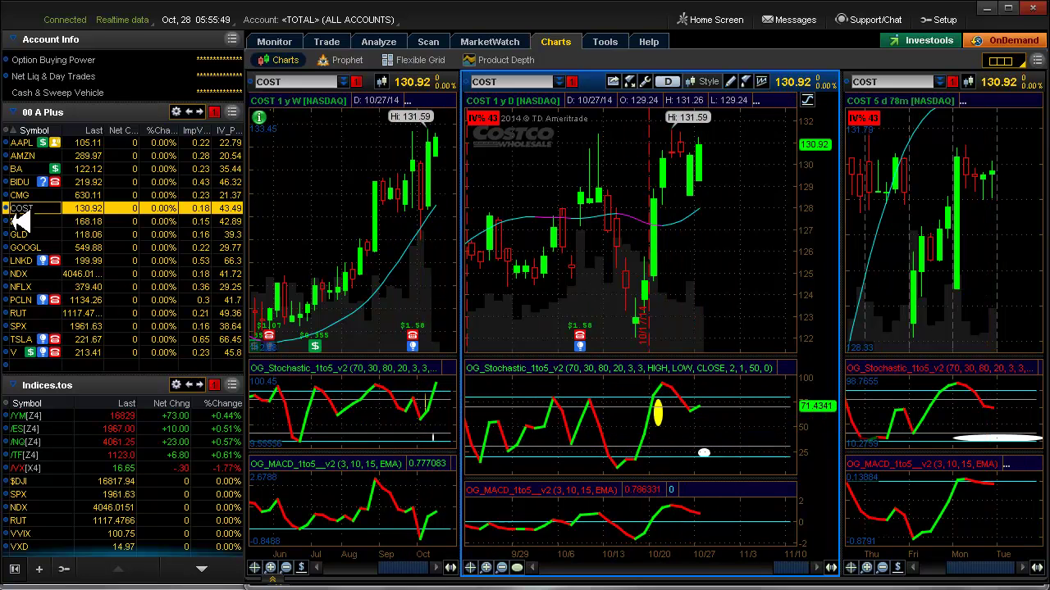
Check the DJX charts, then load GLD into the three-chart grid
left_click(37, 219)
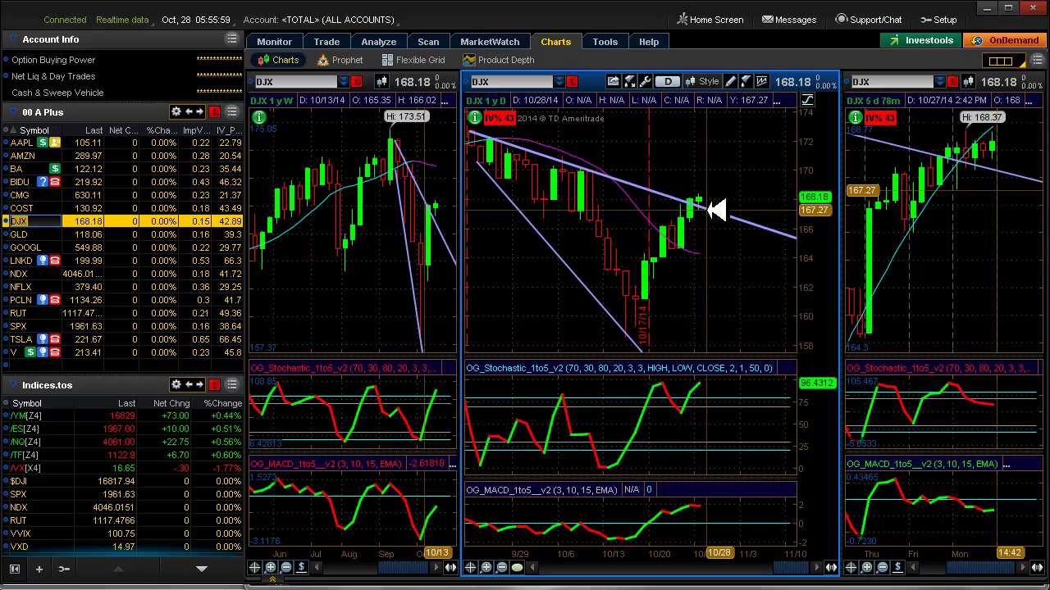
mouse_move(715, 211)
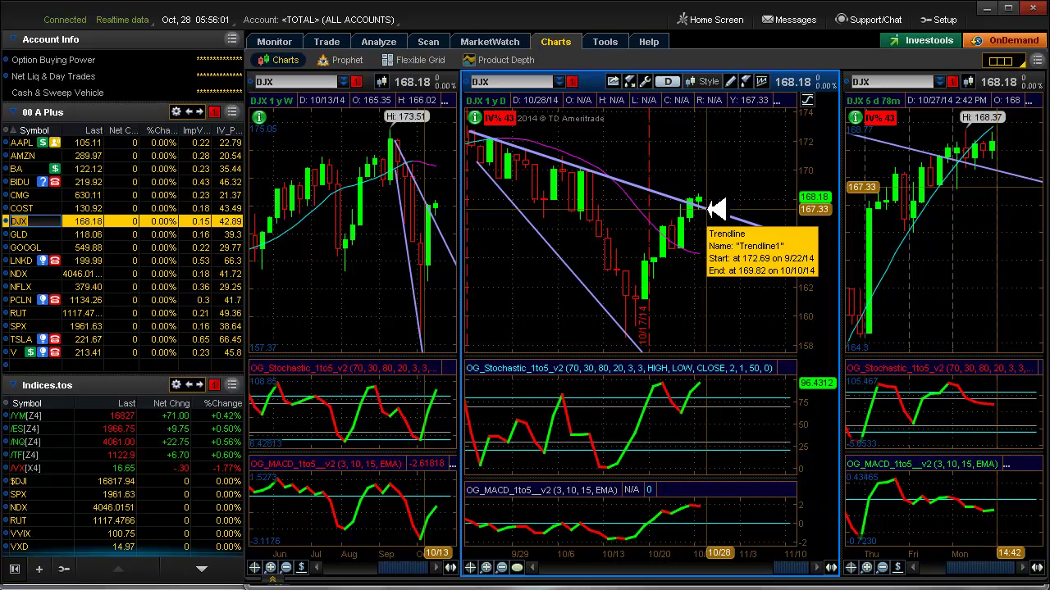
left_click(33, 234)
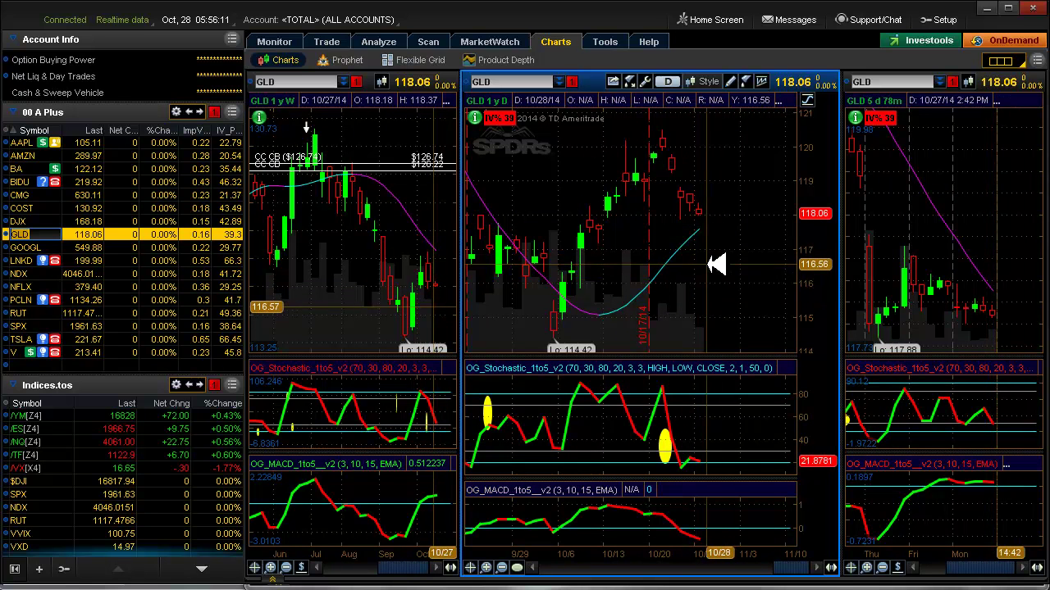
Activate the yellow ellipse on GLD's daily stochastic pane and drag it onto the latest bars
right_click(667, 450)
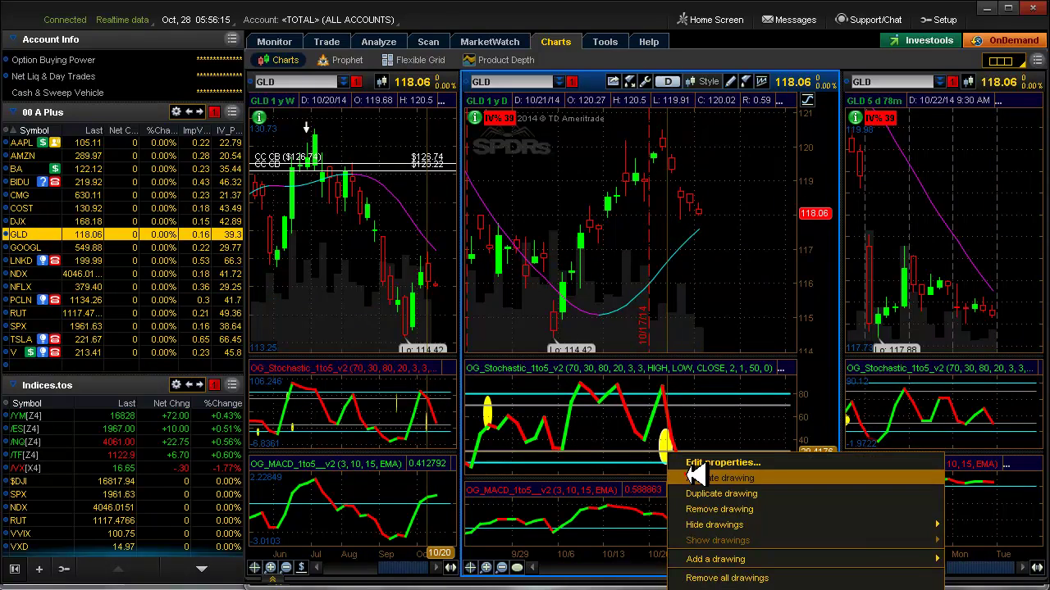
left_click(719, 478)
left_click_drag(675, 447, 713, 450)
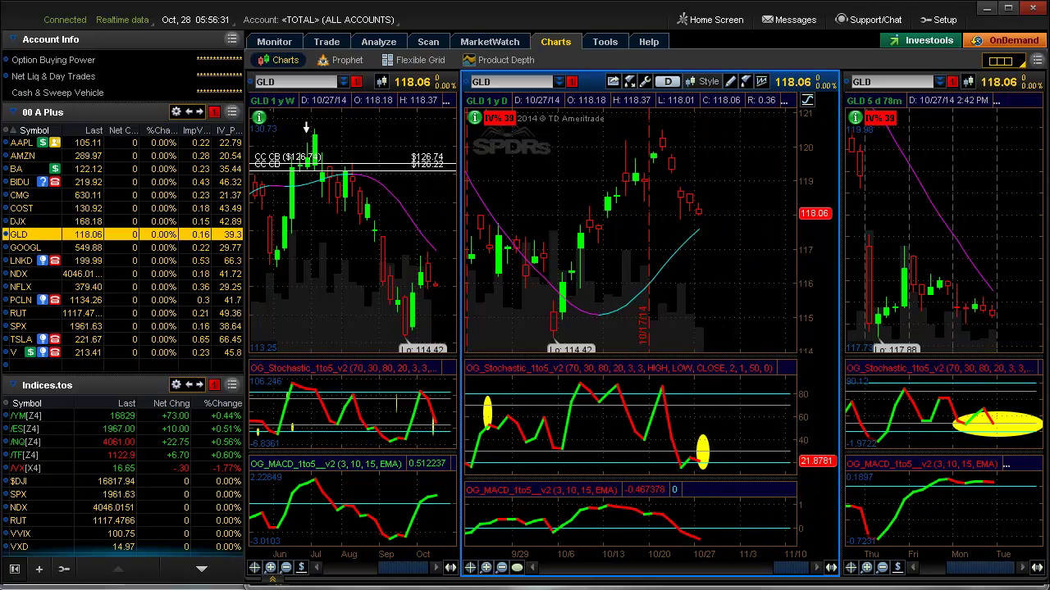
Raise GOOGL's MARK alert line from 545.14 to 547.00, then move on to LNKD
left_click(21, 247)
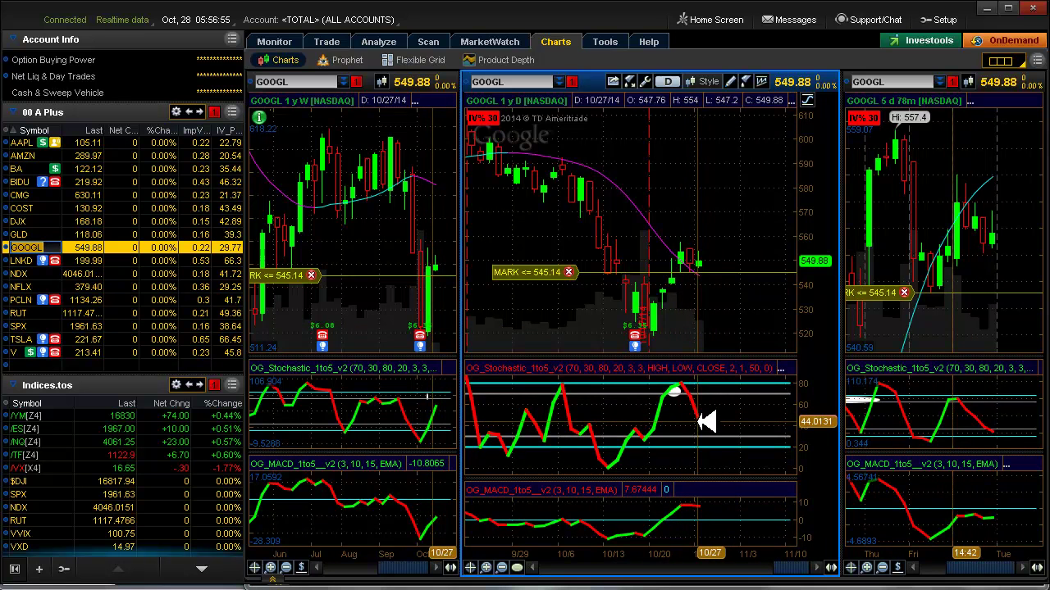
left_click_drag(881, 295, 888, 269)
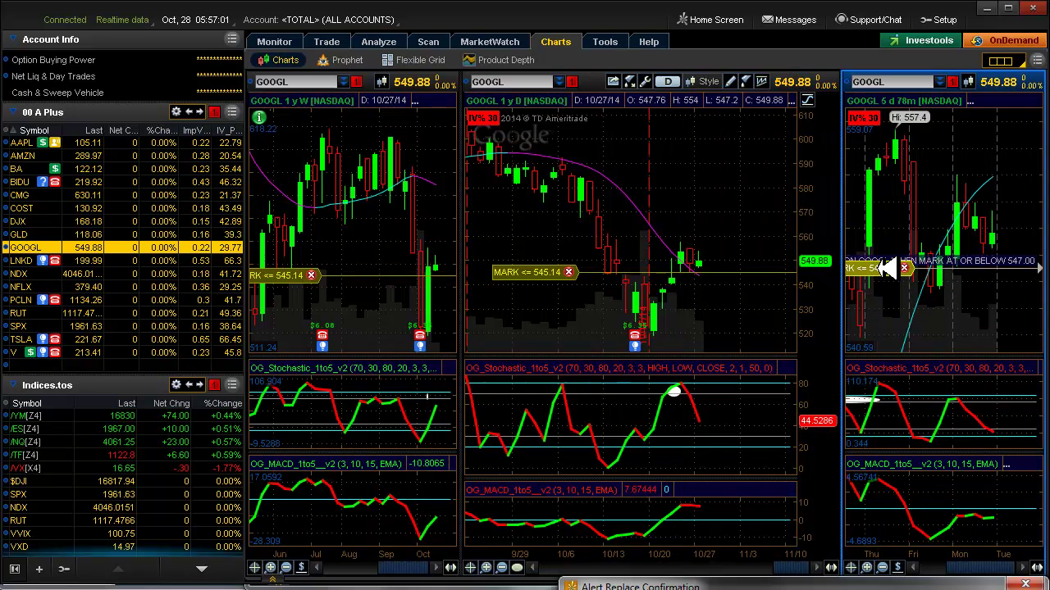
key("Return")
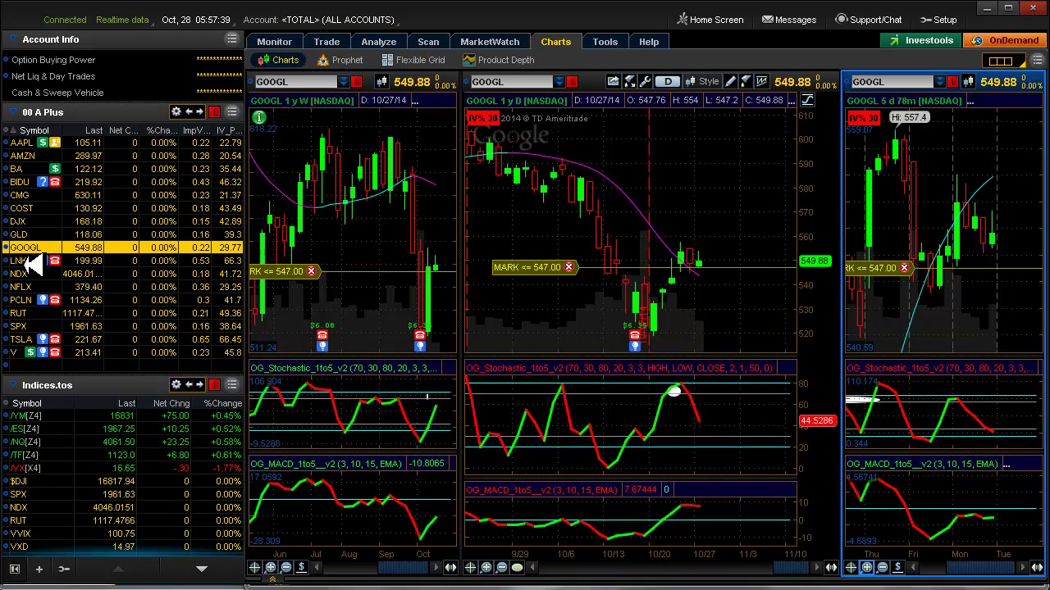
left_click(27, 260)
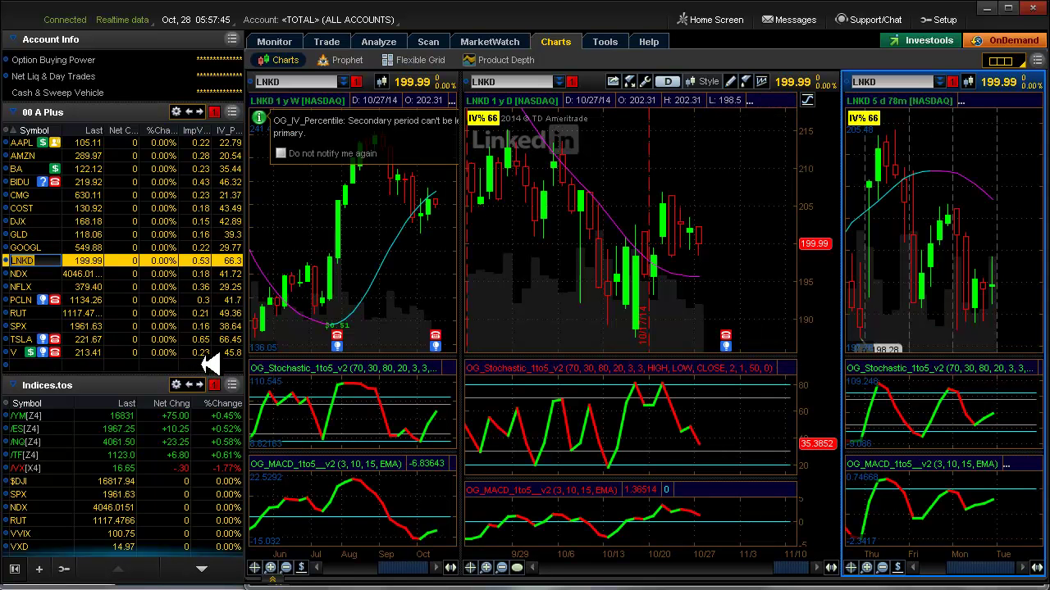
Step from LNKD to NDX, then down the watchlist to NFLX
left_click(33, 275)
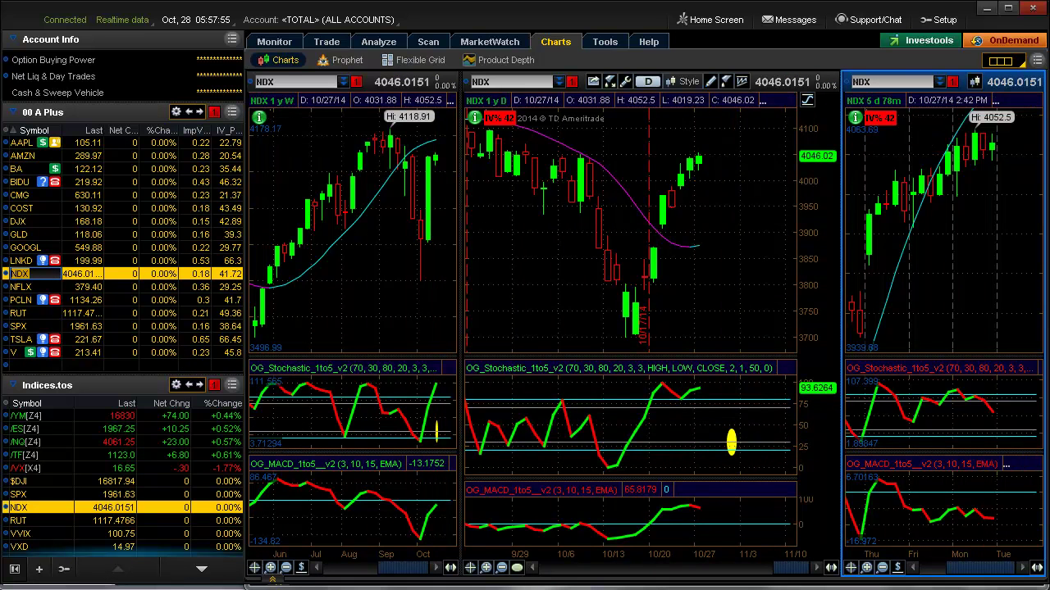
key("Down")
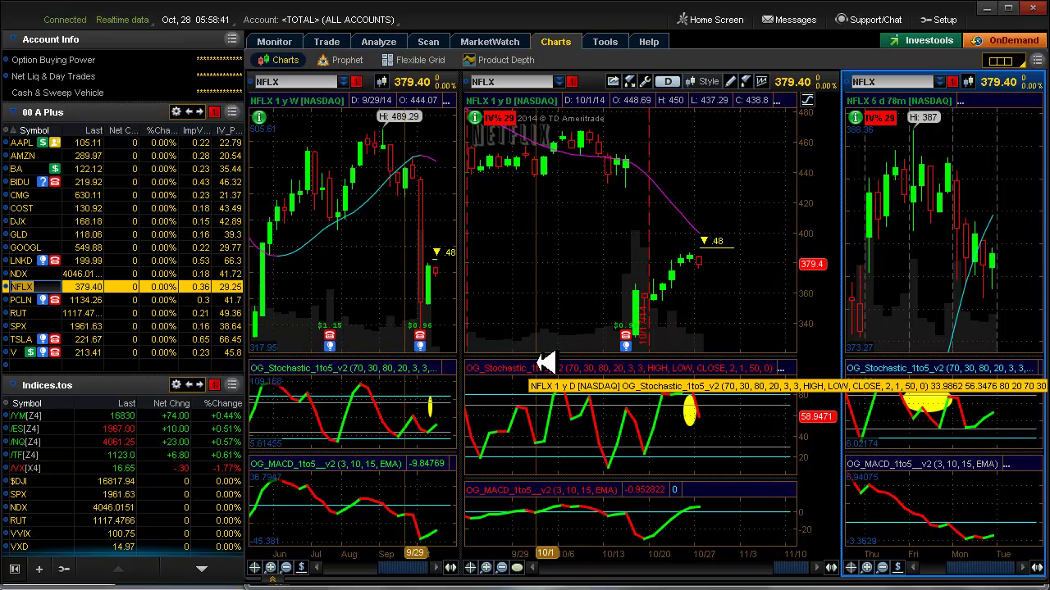
left_click(376, 41)
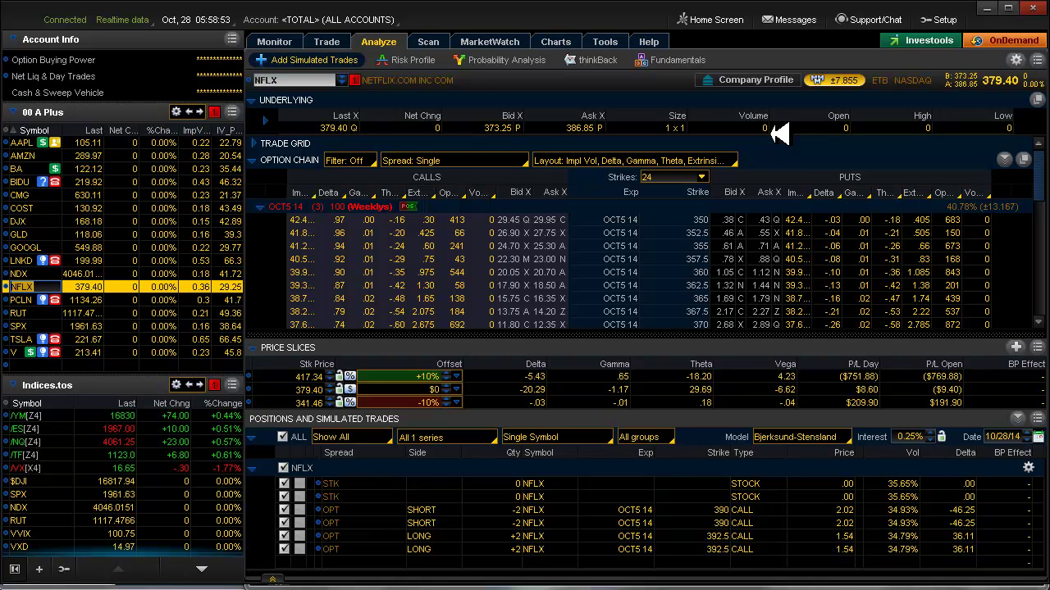
left_click(552, 37)
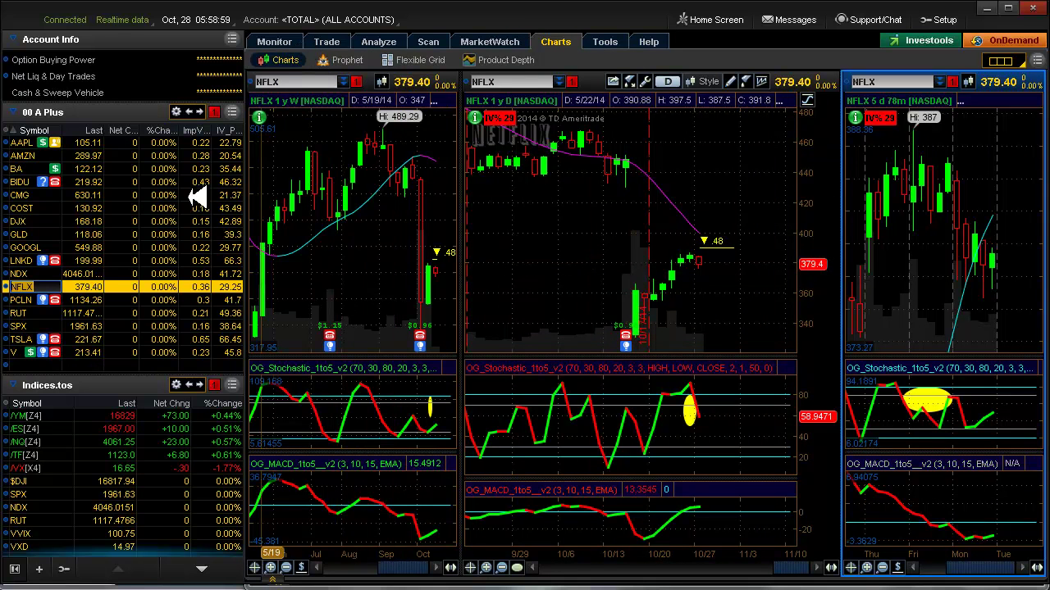
Review the RUT charts, then switch the grid to SPX
left_click(30, 312)
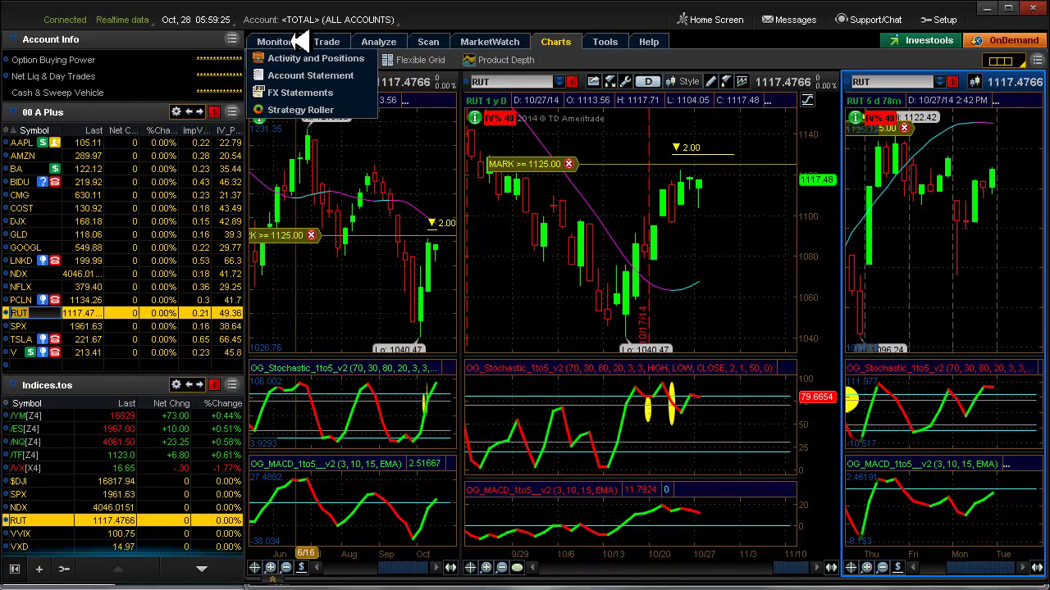
left_click(40, 327)
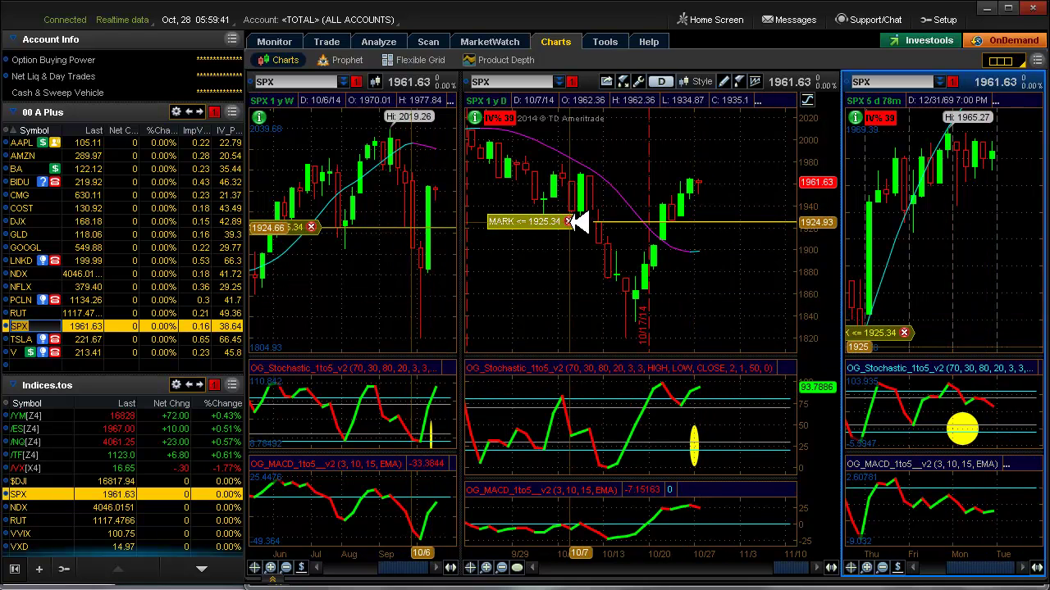
Activate the yellow ellipse in SPX's daily stochastic pane and drag it right onto the newest bars
left_click(650, 261)
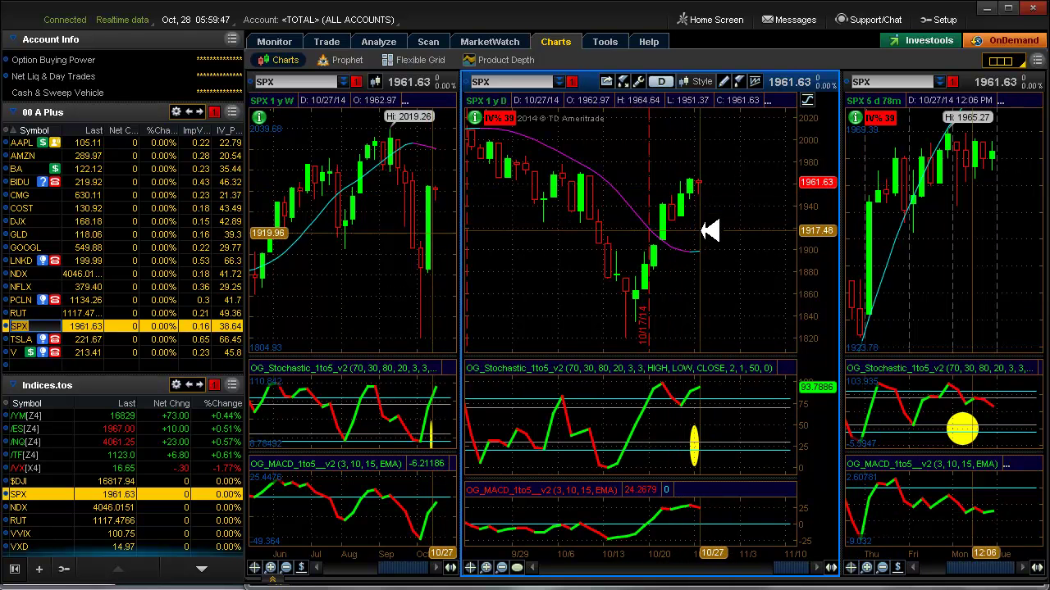
right_click(695, 439)
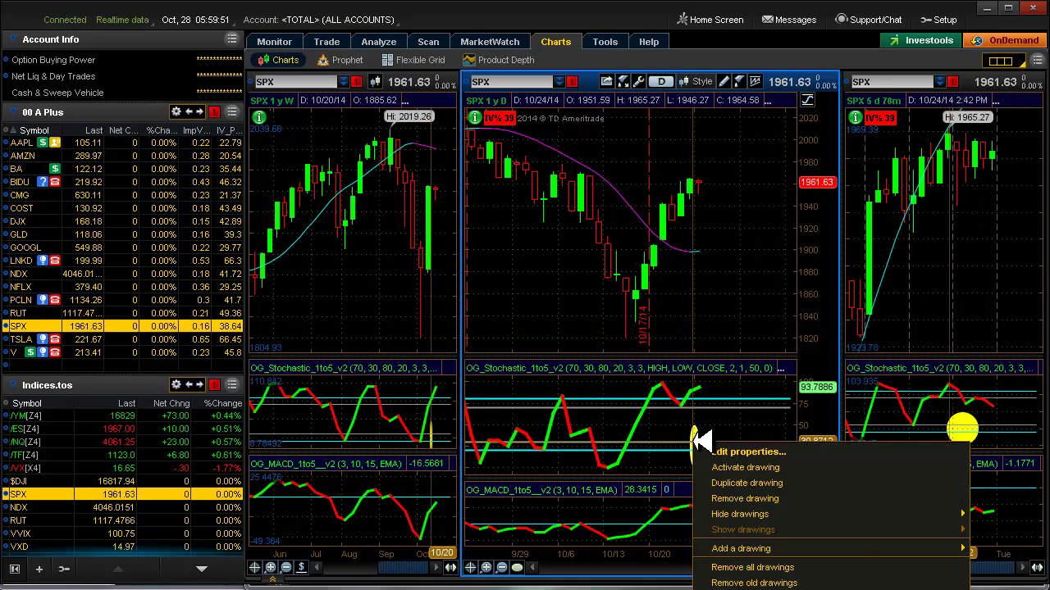
left_click(714, 467)
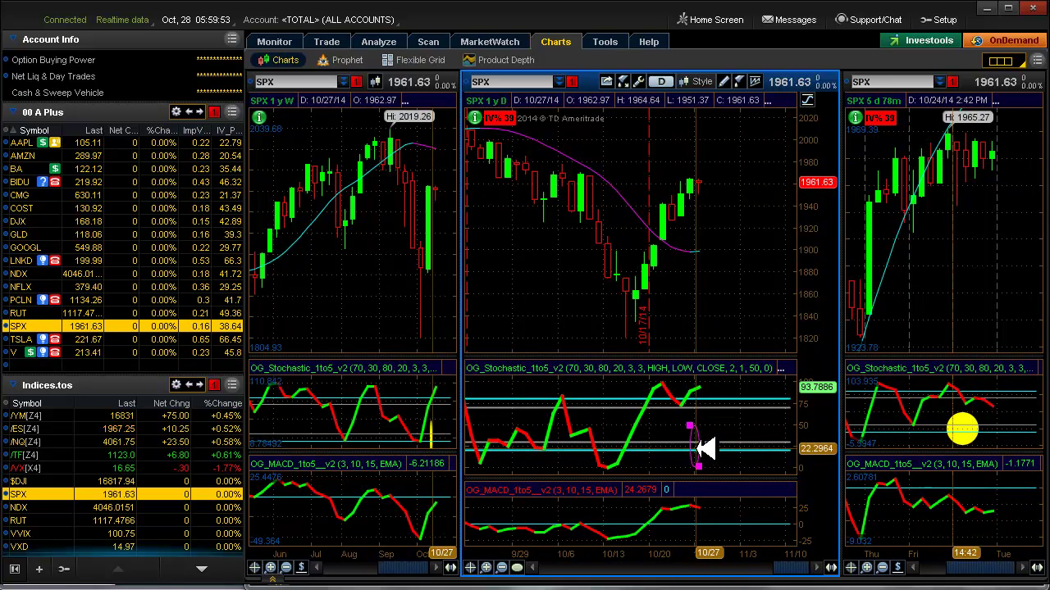
left_click_drag(697, 449, 738, 447)
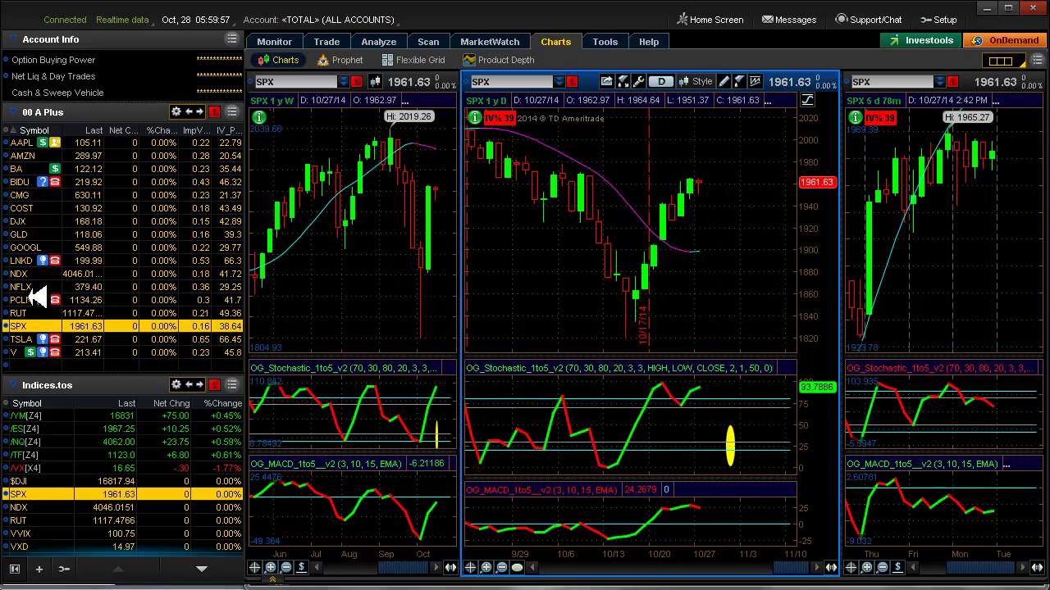